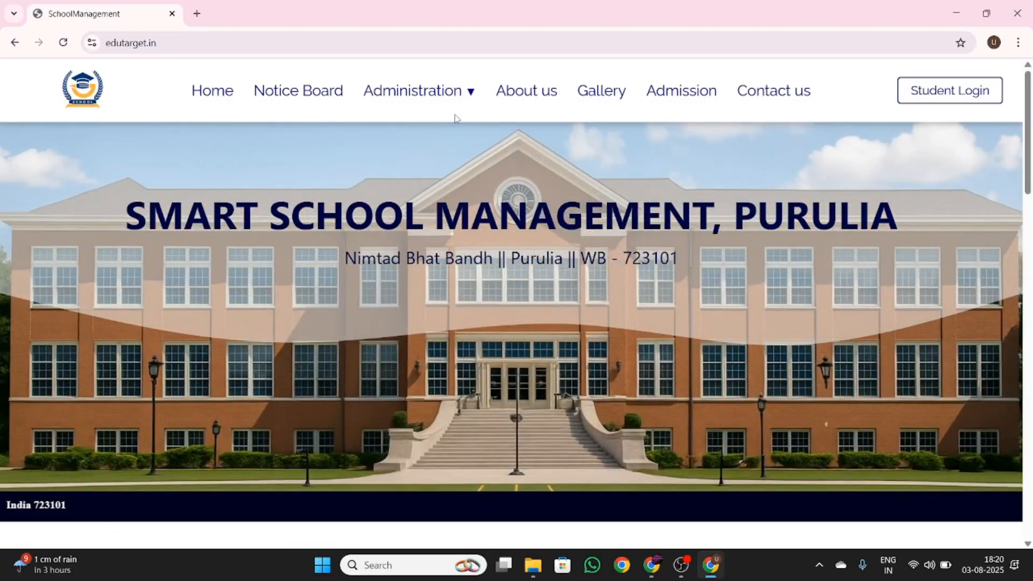
# Open the Admin Login page from the school site and log in with the prefilled admin credentials.
pyautogui.moveTo(452, 98)
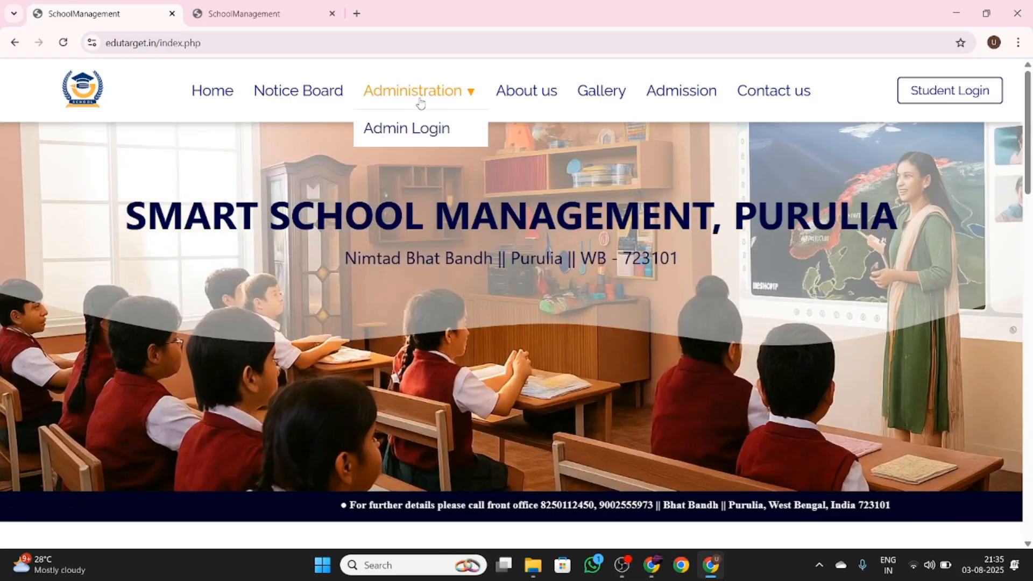
pyautogui.click(415, 93)
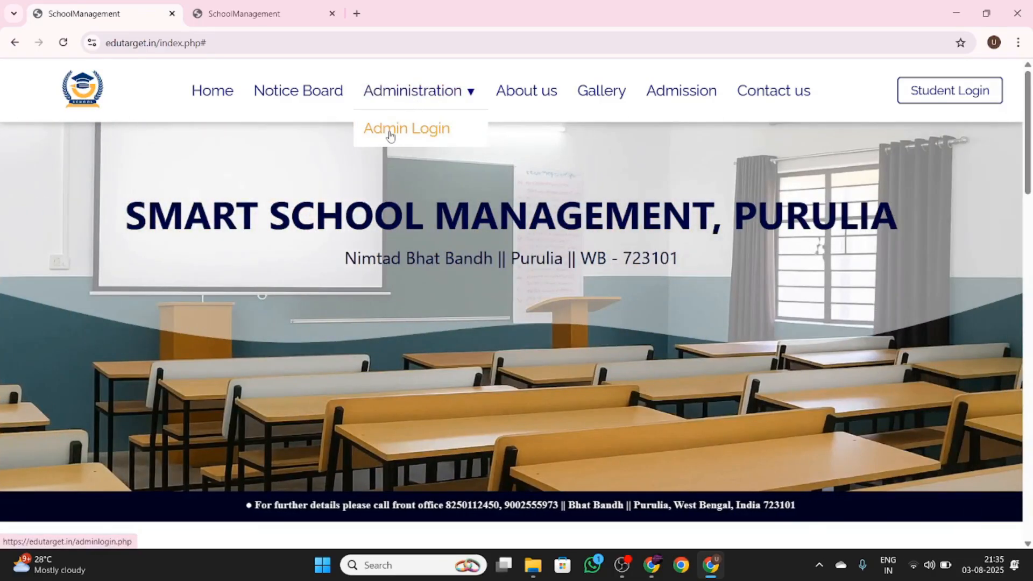
pyautogui.click(392, 132)
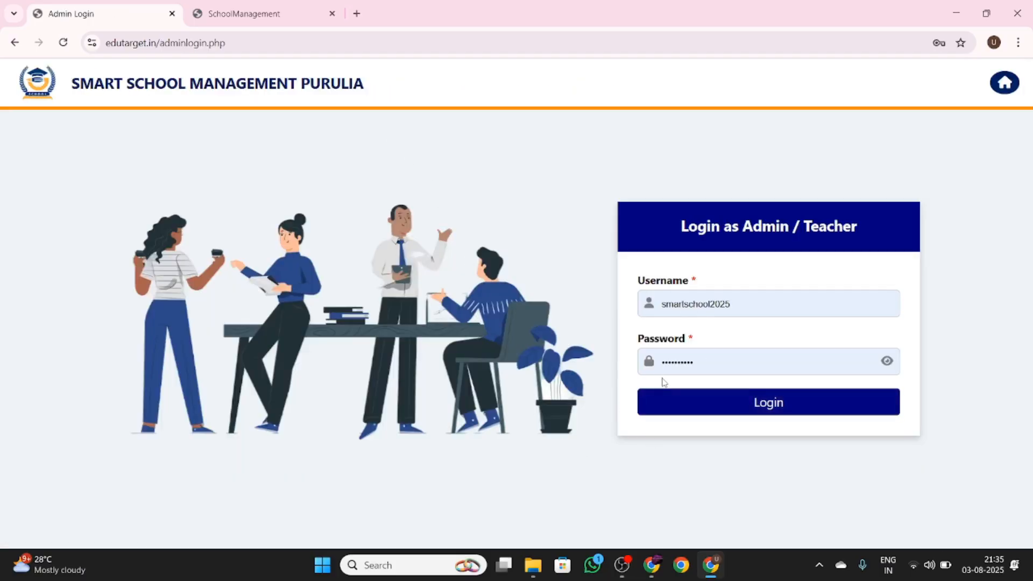
pyautogui.click(737, 407)
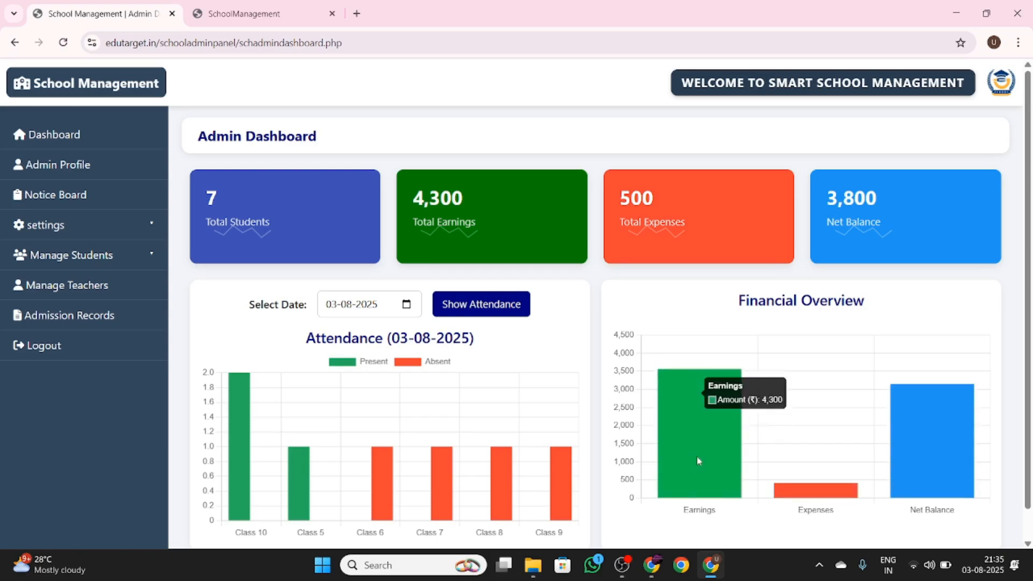
# Look over the attendance and financial charts on the admin dashboard and open the Admin Profile page.
pyautogui.scroll(-1, 712, 421)
pyautogui.scroll(1, 712, 420)
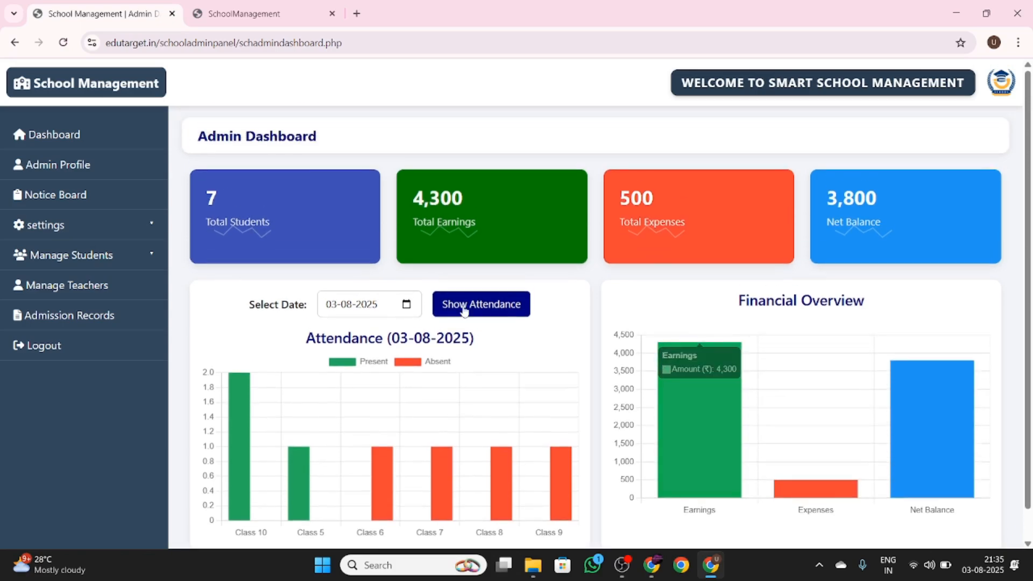
pyautogui.scroll(-1, 321, 178)
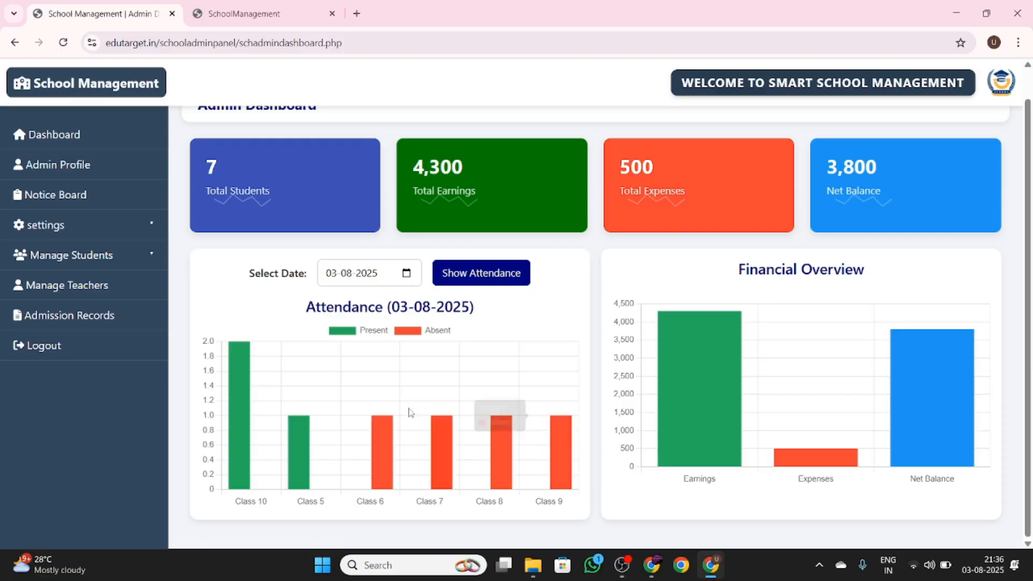
pyautogui.click(82, 168)
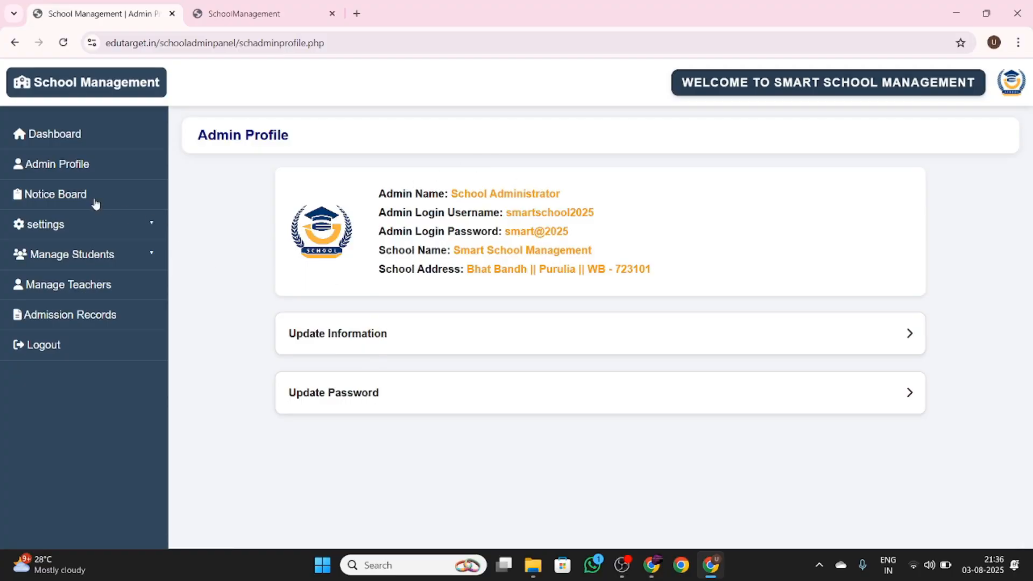
# Open the new-notice form on the Noticeboard page and compare it with the public site's Notice Section.
pyautogui.click(62, 195)
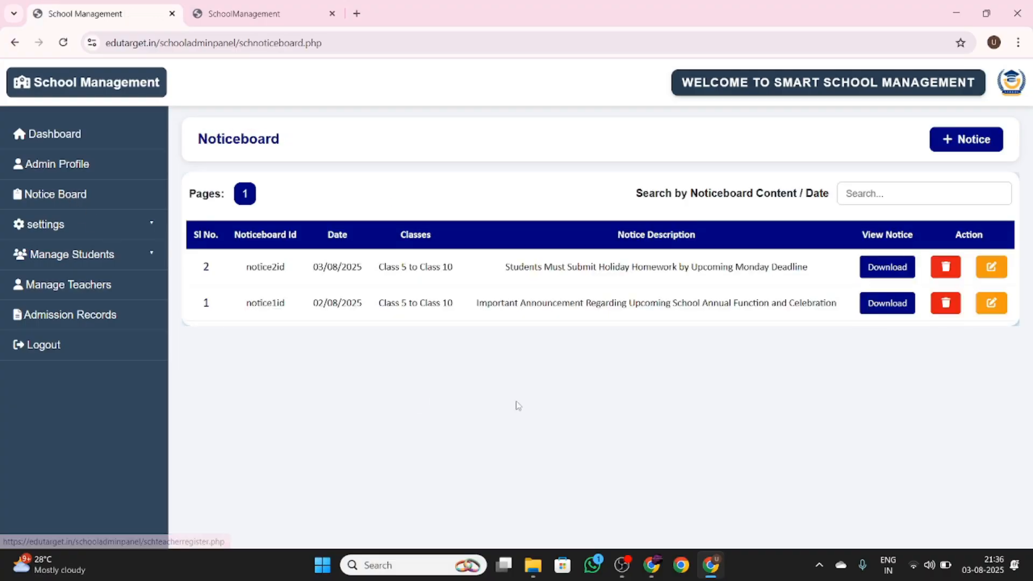
pyautogui.click(945, 141)
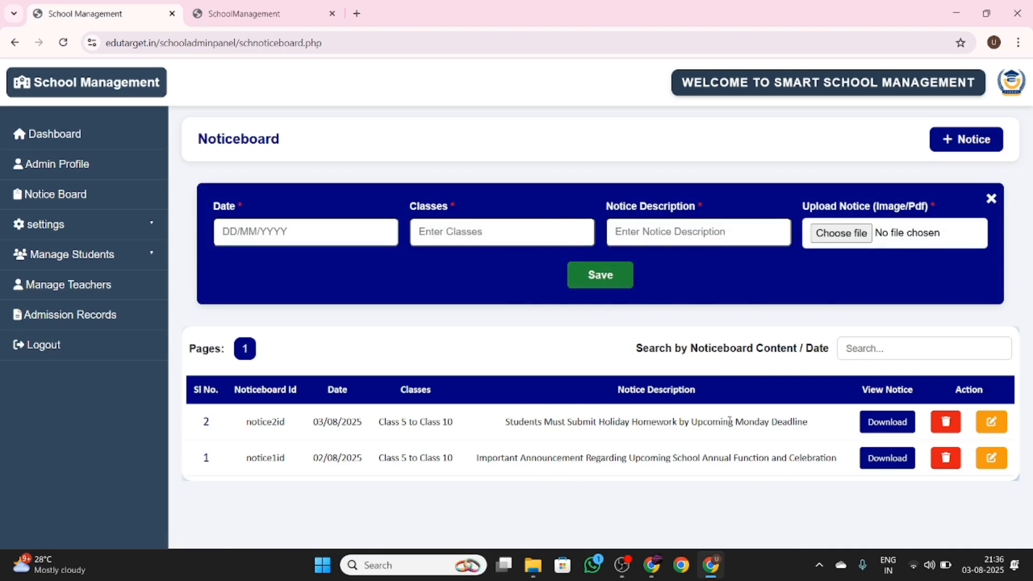
pyautogui.click(269, 13)
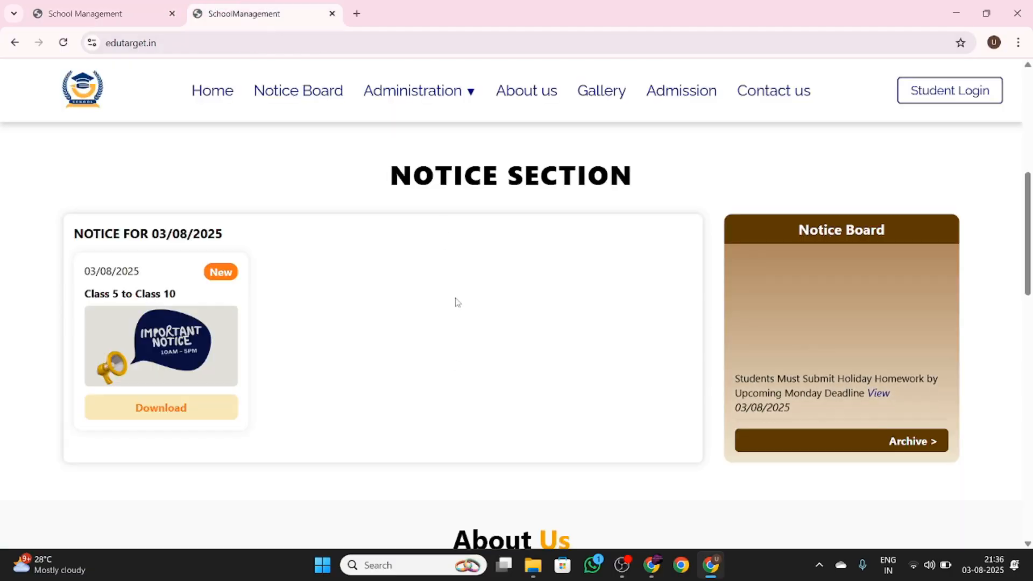
pyautogui.click(121, 4)
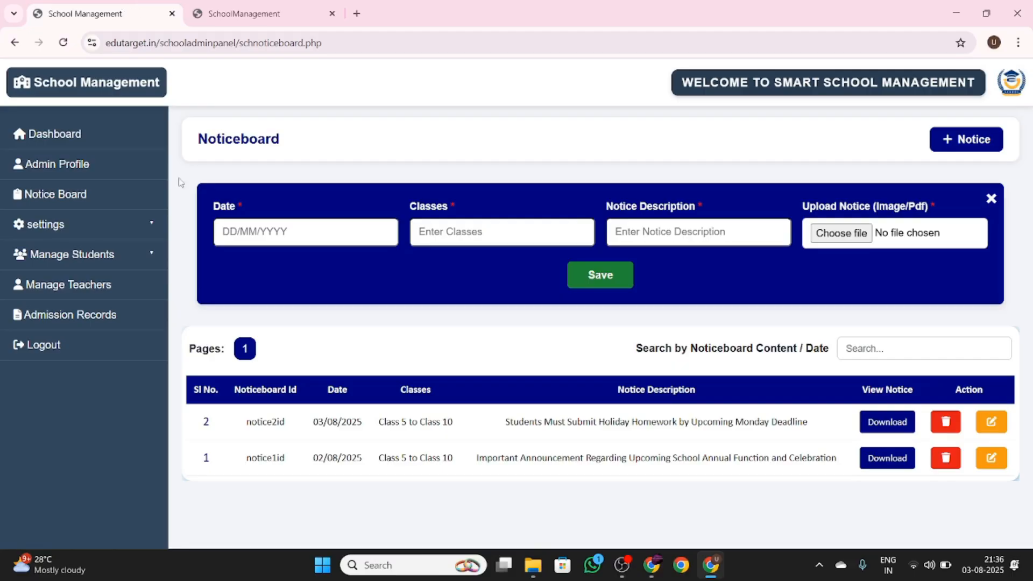
# Open the Add Classes settings page and review the list of existing classes.
pyautogui.click(44, 224)
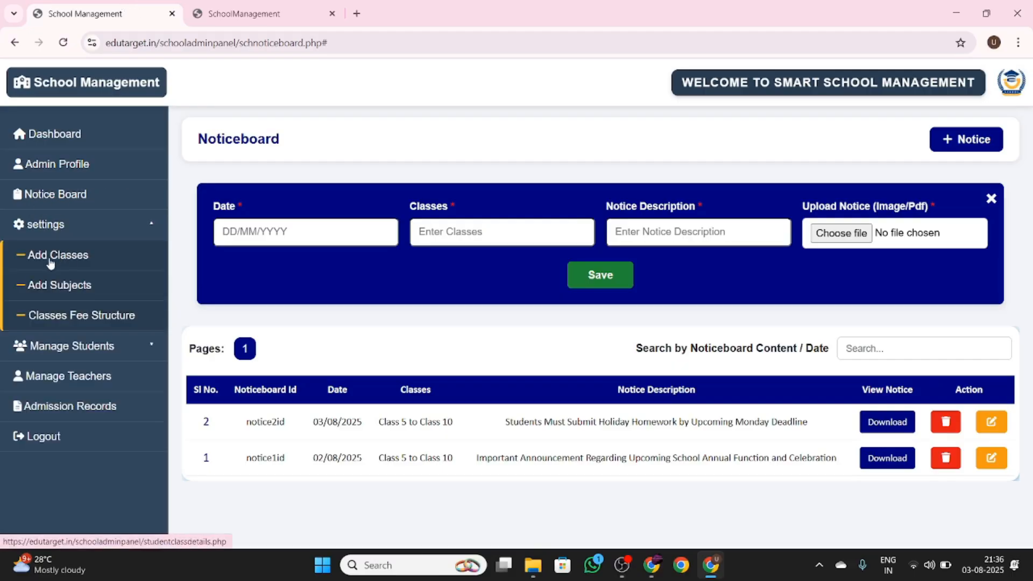
pyautogui.click(59, 260)
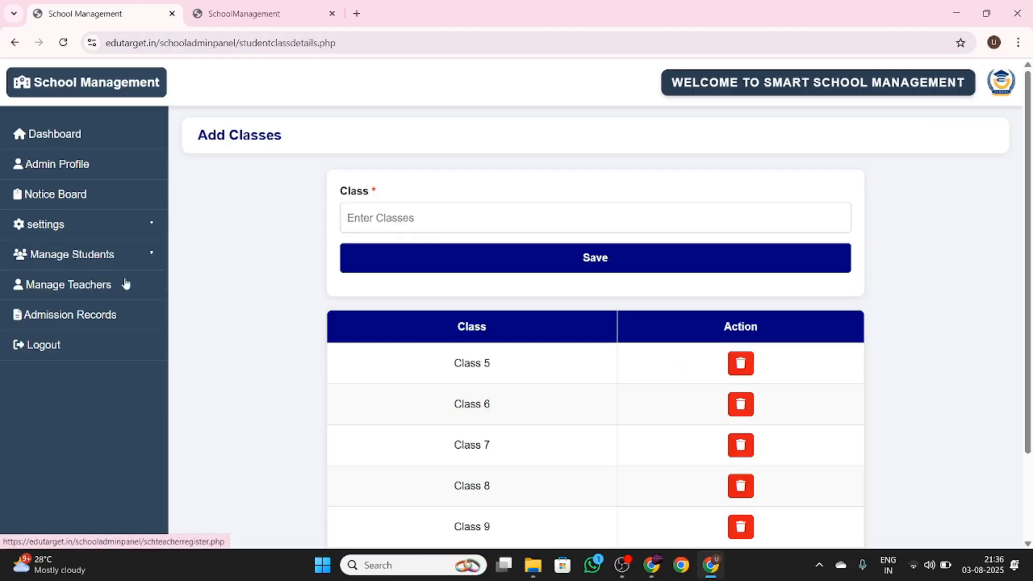
pyautogui.scroll(-3, 473, 263)
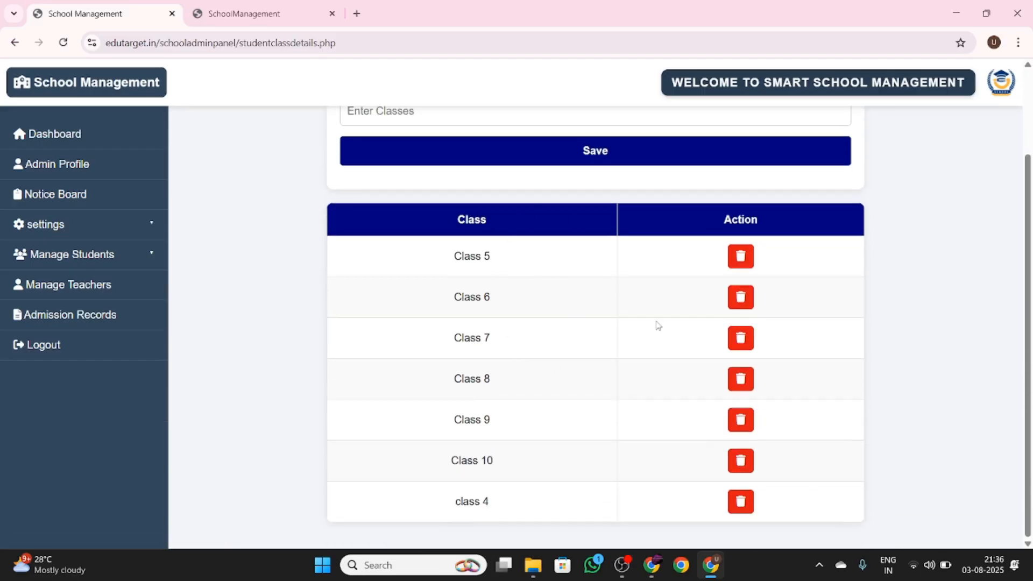
pyautogui.scroll(2, 607, 301)
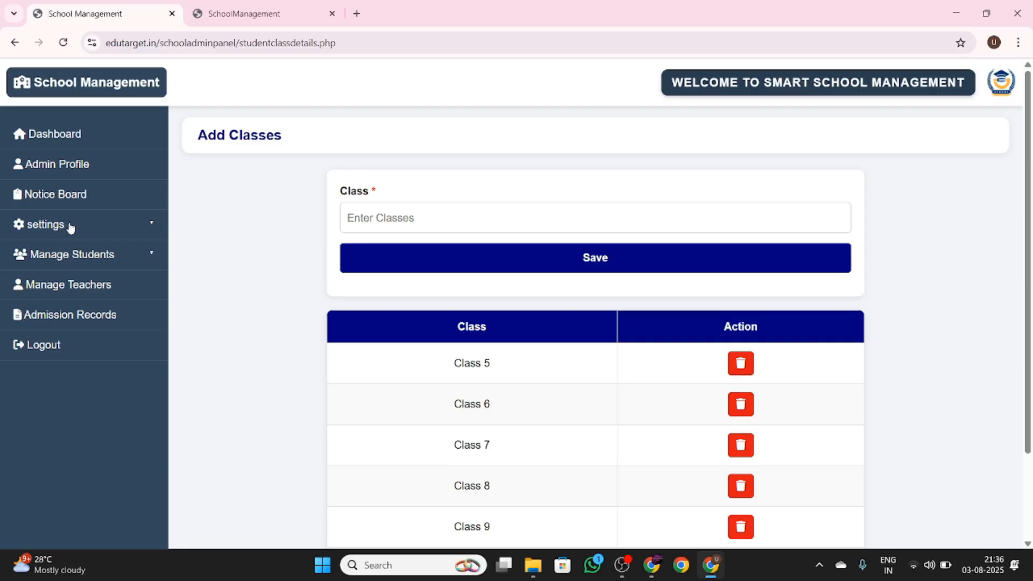
# Open the Add Subjects settings page and review the subjects listed for each class.
pyautogui.click(59, 226)
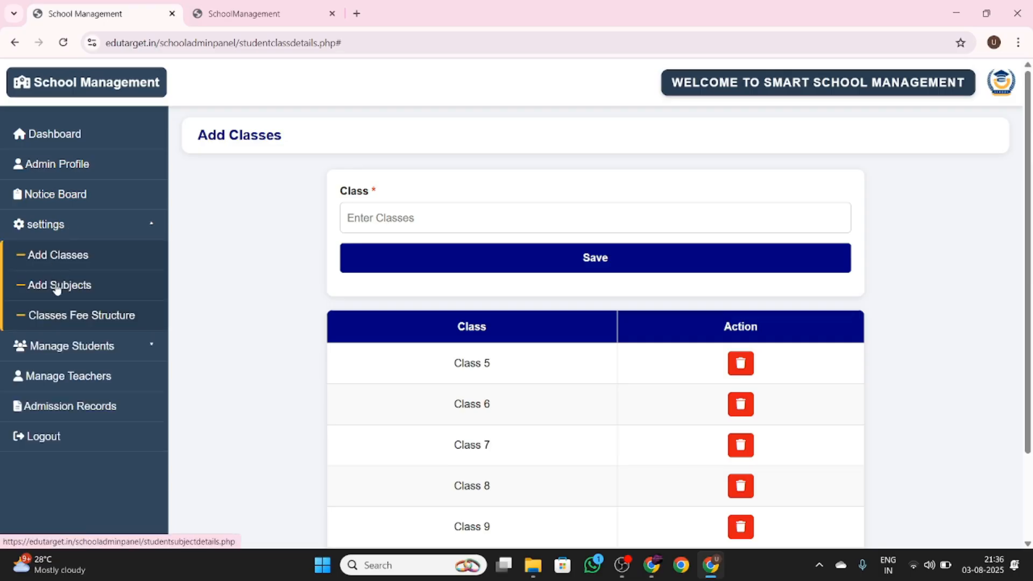
pyautogui.click(56, 284)
pyautogui.scroll(-5, 541, 300)
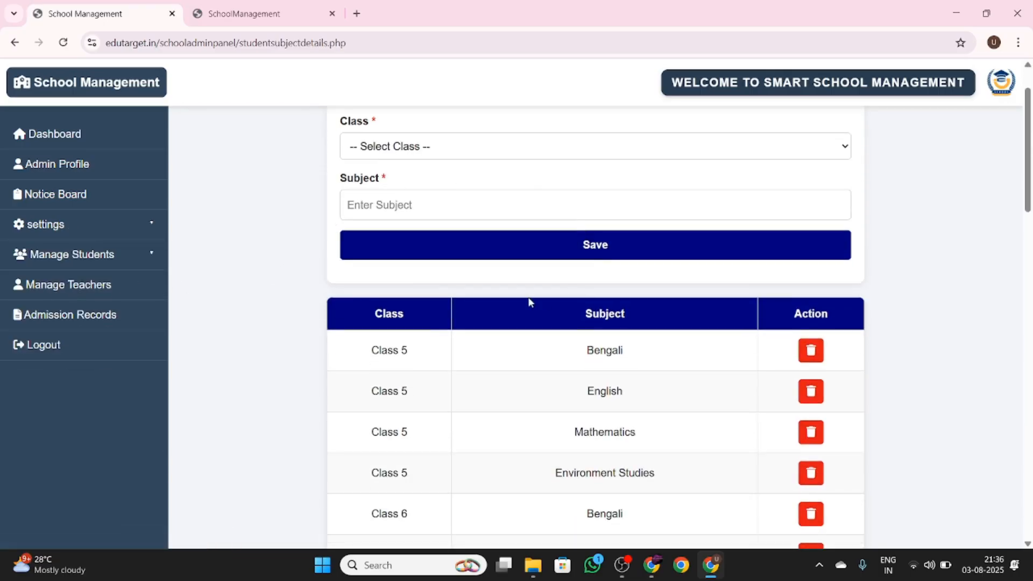
pyautogui.scroll(-15, 554, 282)
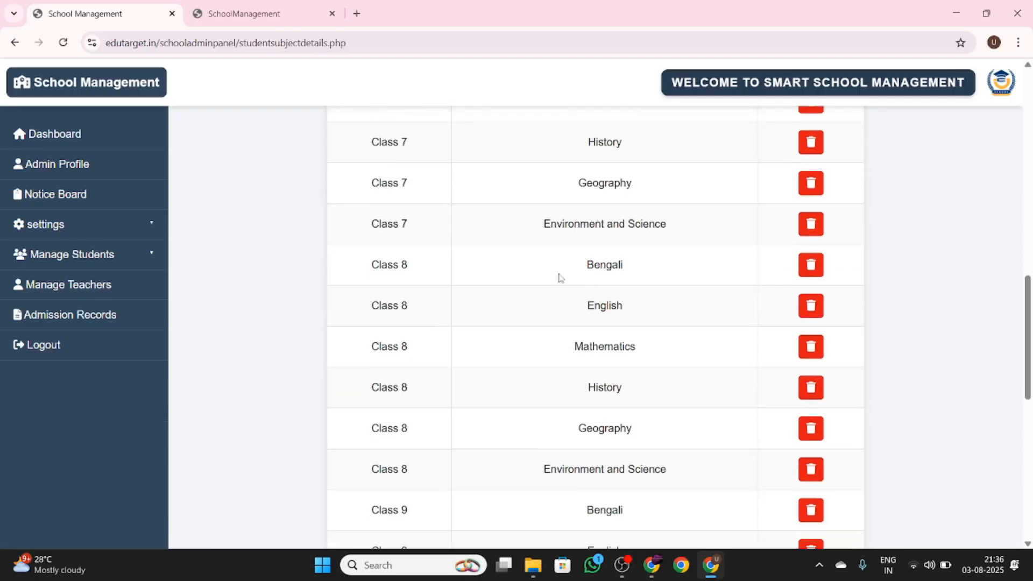
pyautogui.scroll(-5, 559, 277)
pyautogui.scroll(15, 558, 276)
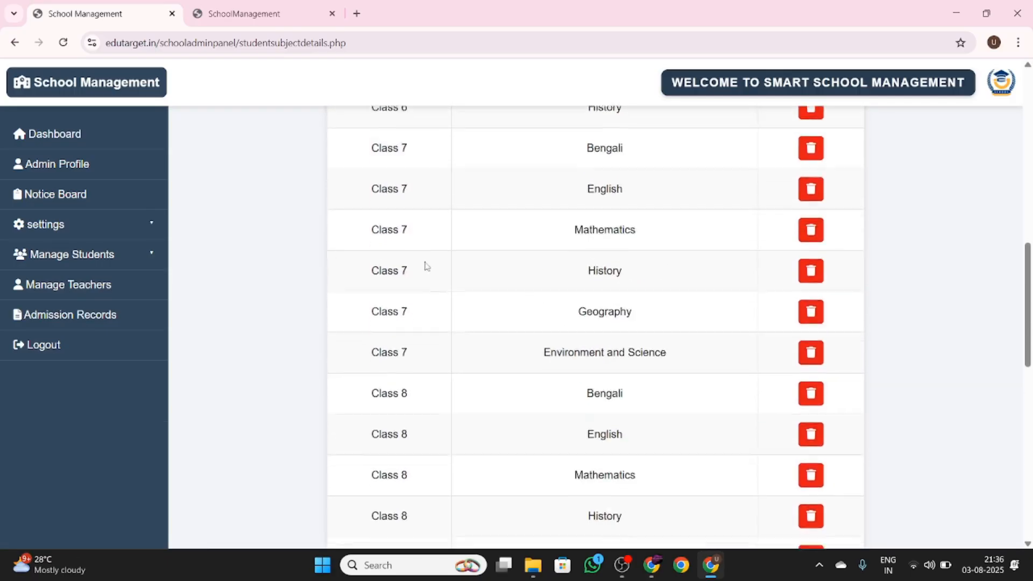
# Open the Classes Fee Structure page and review the monthly fees listed for Class 5.
pyautogui.click(88, 234)
pyautogui.click(76, 318)
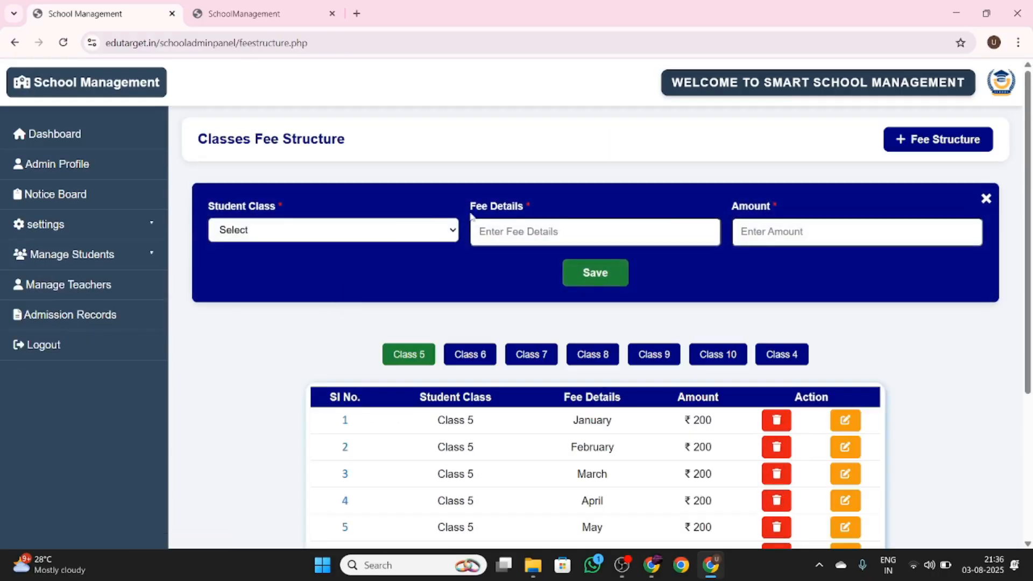
pyautogui.scroll(-4, 726, 289)
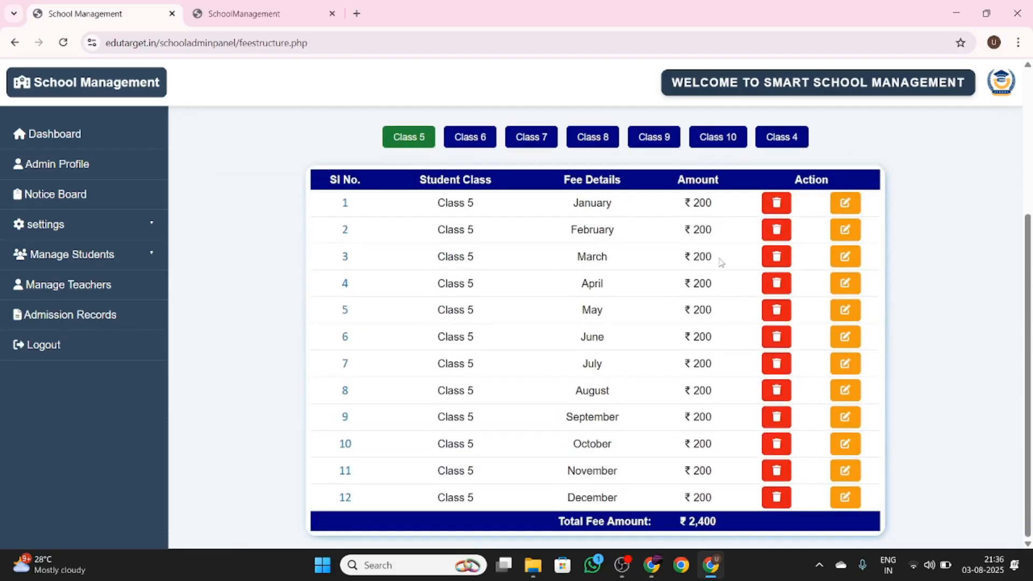
pyautogui.scroll(4, 643, 318)
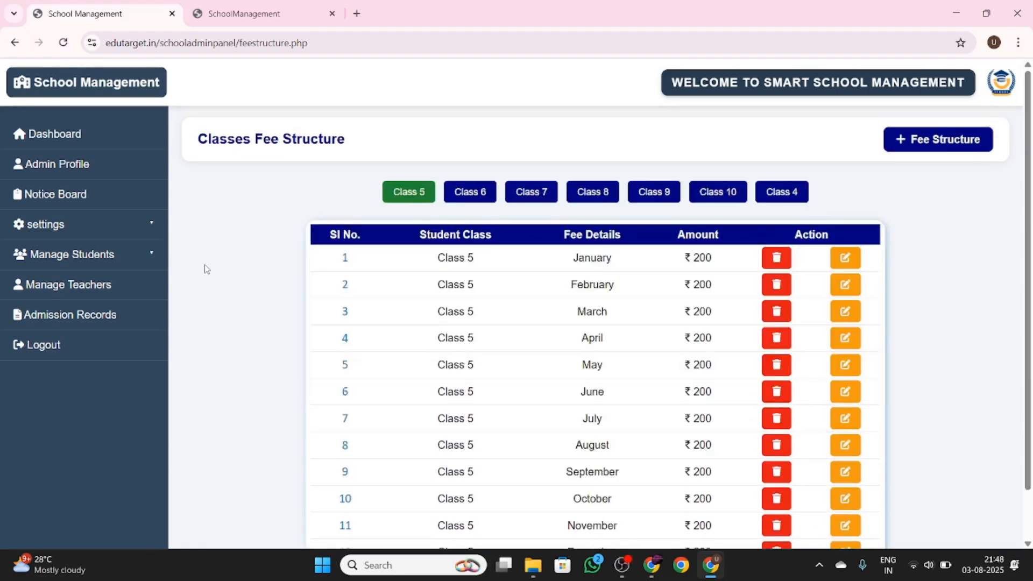
# Open the Students Records page, show the Register Students form, and review its fields and the student table.
pyautogui.click(89, 258)
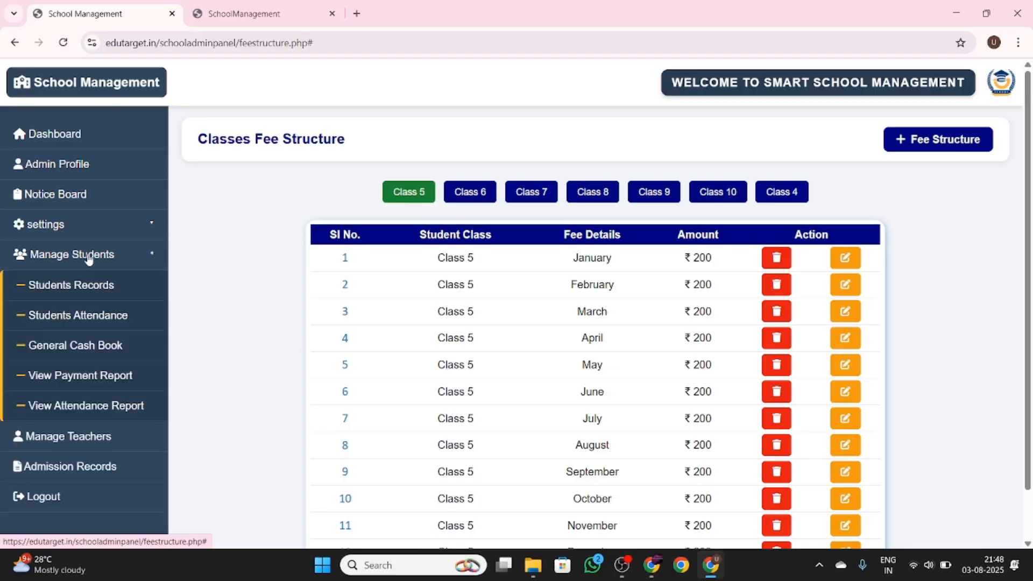
pyautogui.click(66, 286)
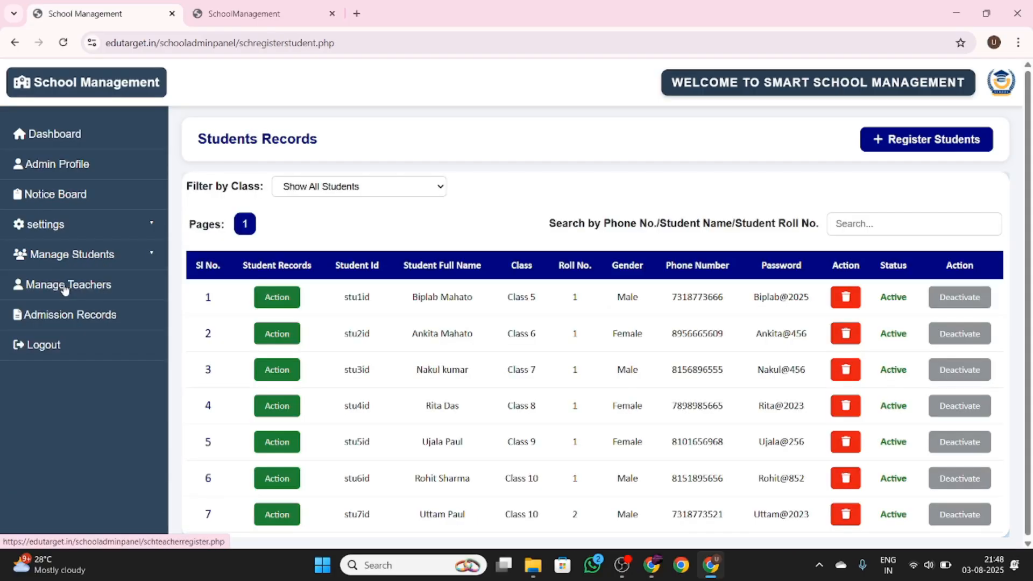
pyautogui.click(926, 141)
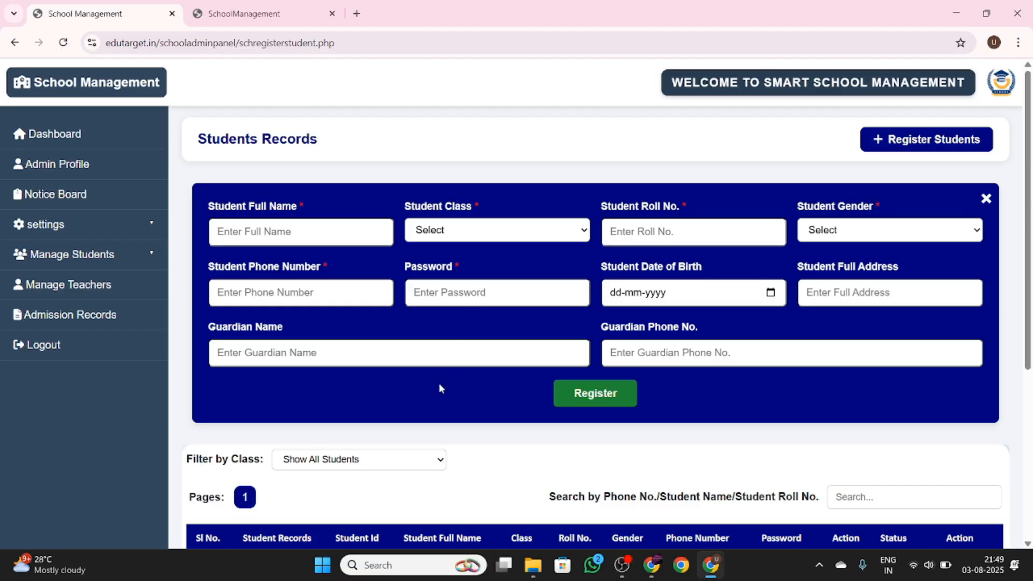
pyautogui.scroll(-1, 433, 379)
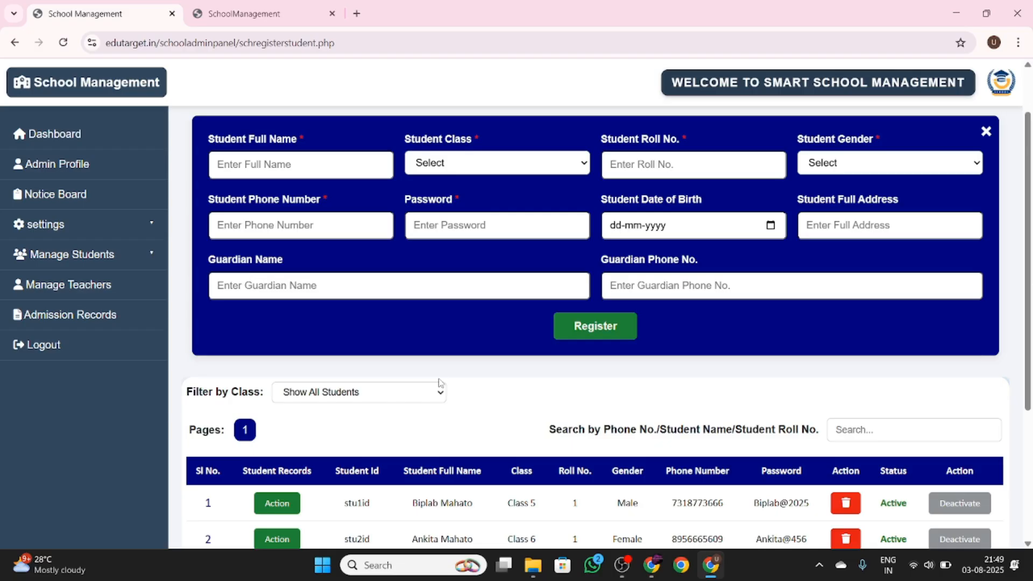
pyautogui.scroll(1, 451, 379)
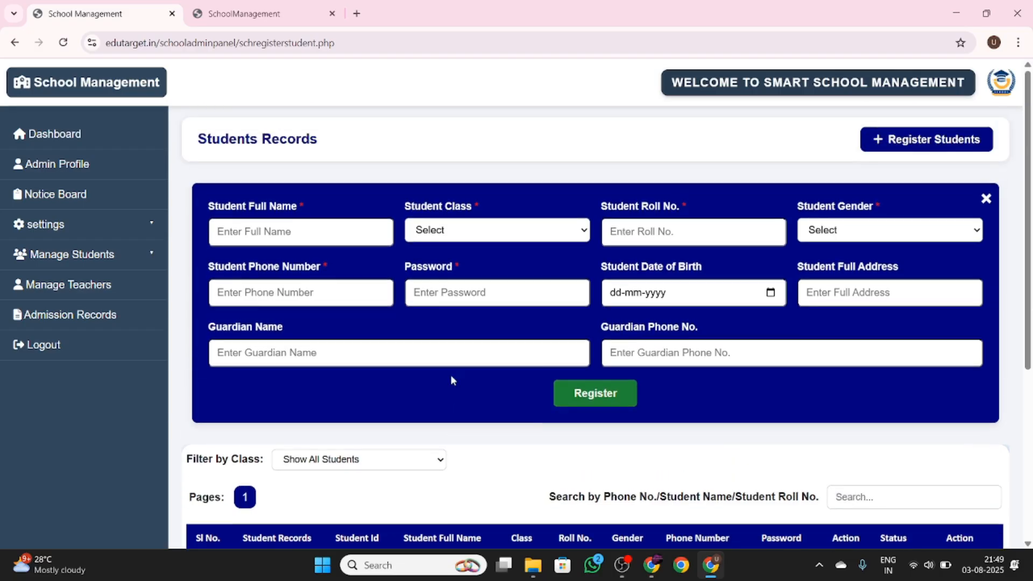
pyautogui.scroll(-1, 451, 379)
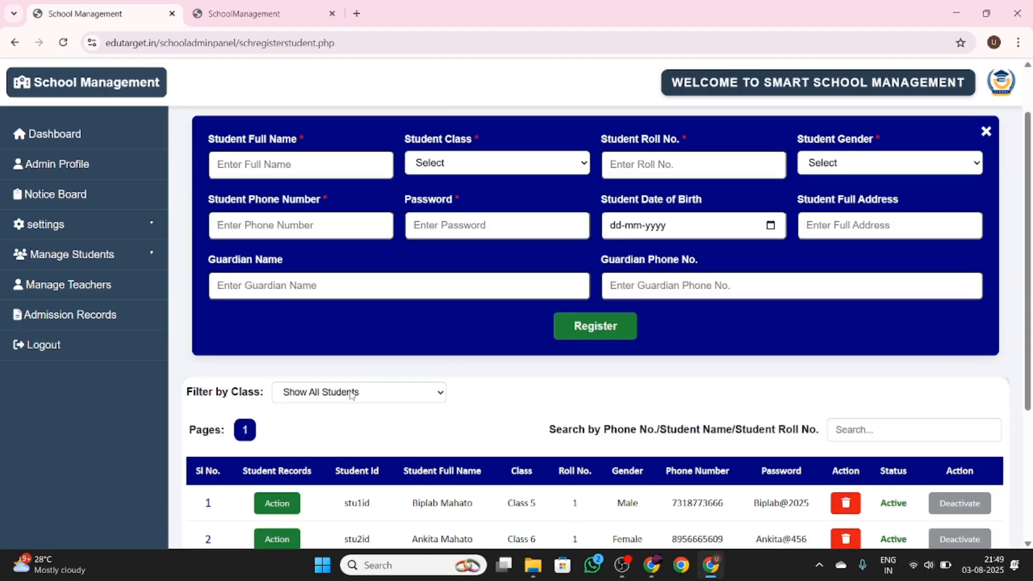
pyautogui.scroll(-3, 352, 395)
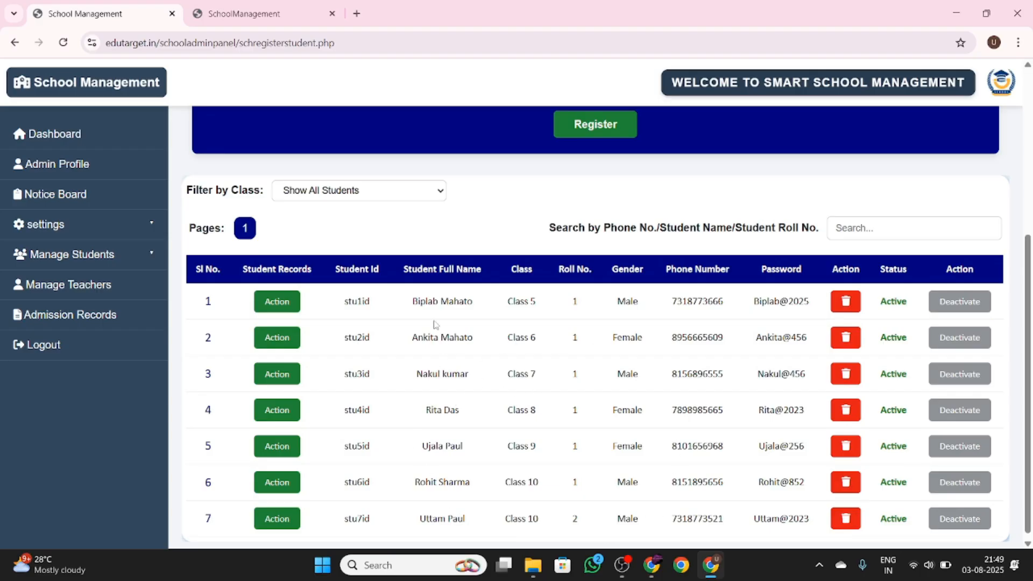
# Check the class filter options for the student list and open the record of the Class 10 student with roll number 2.
pyautogui.click(402, 195)
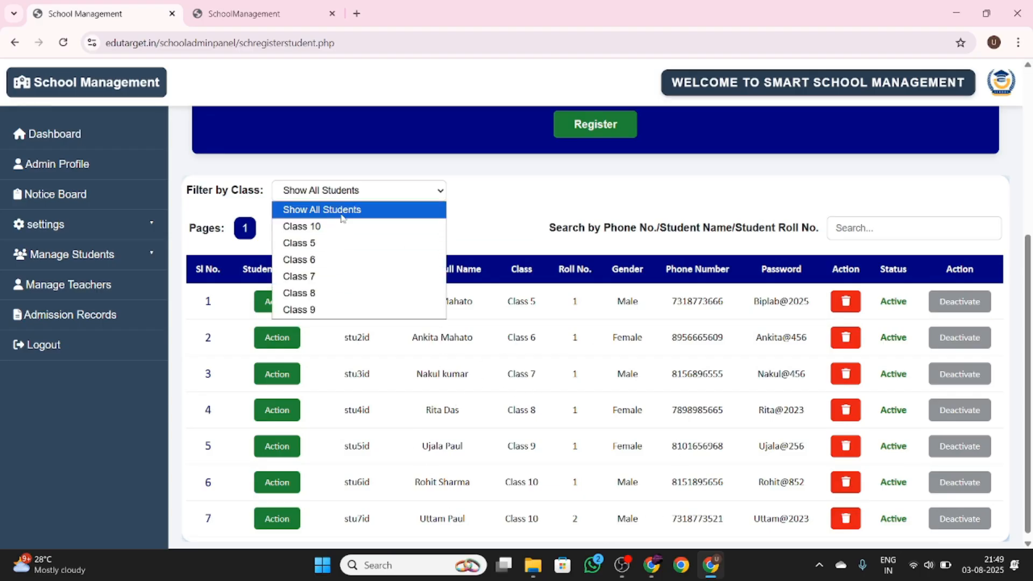
pyautogui.click(497, 194)
pyautogui.scroll(-1, 499, 195)
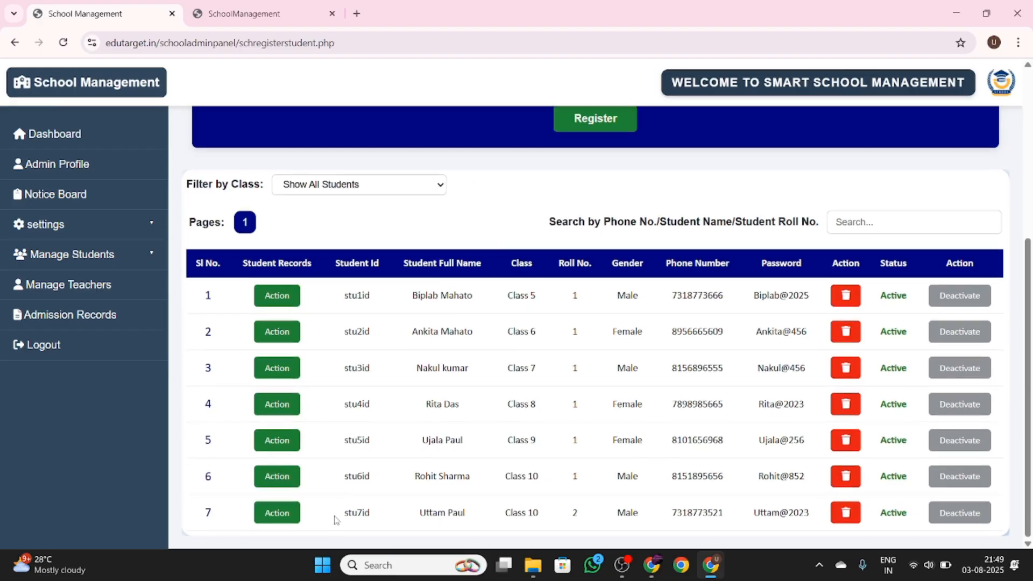
pyautogui.click(276, 515)
pyautogui.click(442, 143)
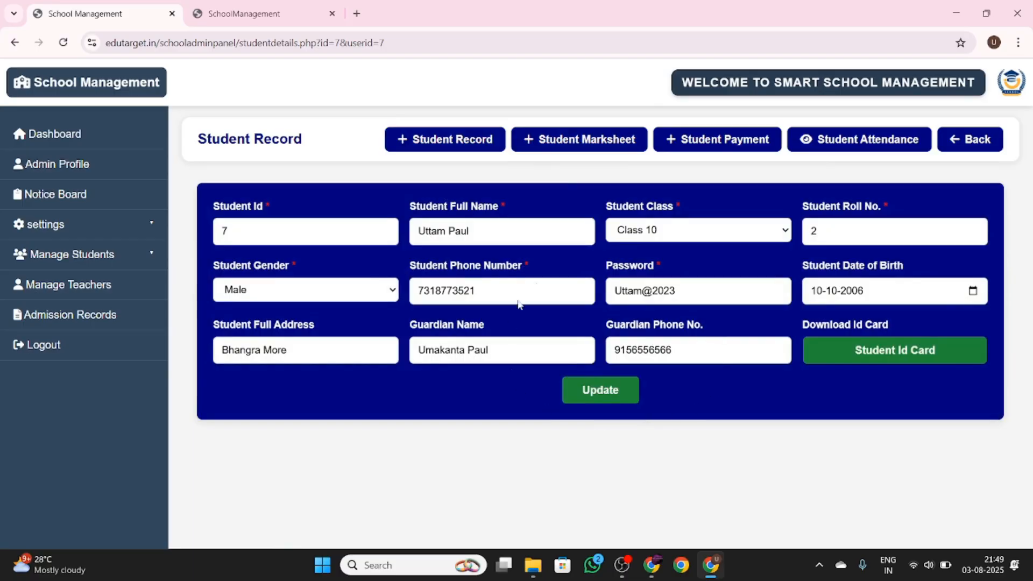
# Open this student's marksheet, review the unit test marks, and generate the marksheet PDF.
pyautogui.click(597, 149)
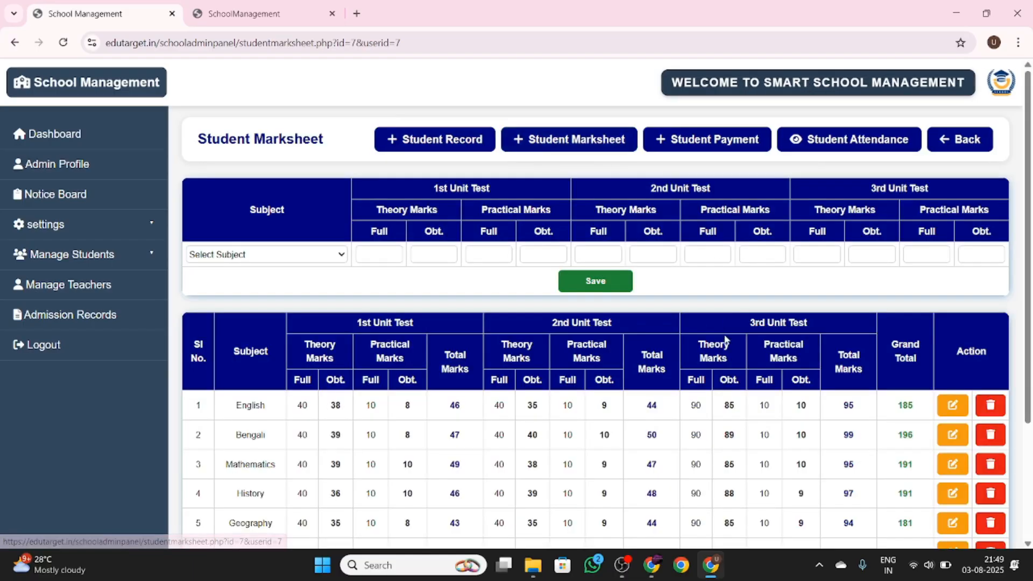
pyautogui.scroll(-3, 796, 275)
pyautogui.scroll(5, 742, 282)
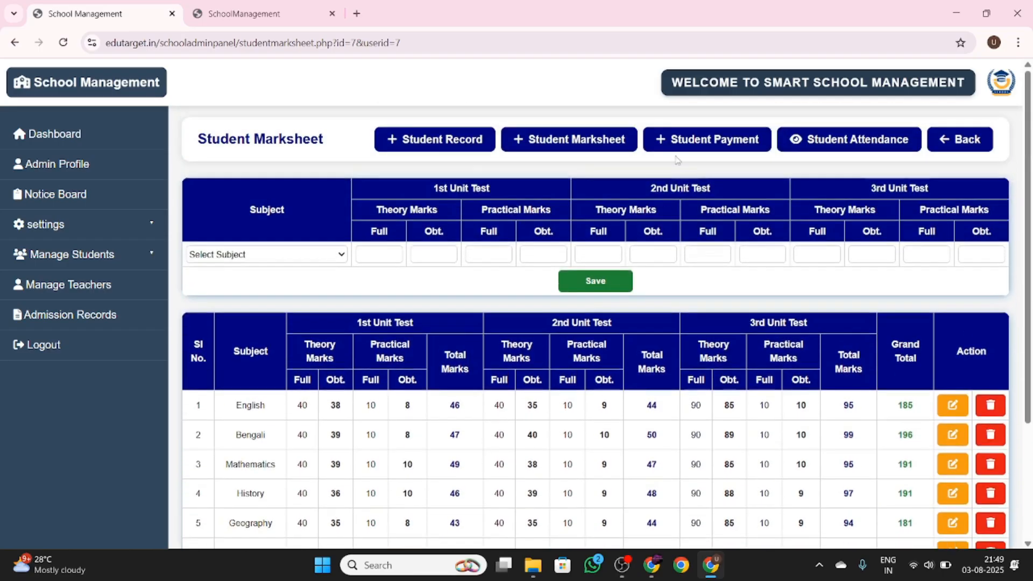
pyautogui.scroll(-5, 678, 301)
pyautogui.click(604, 507)
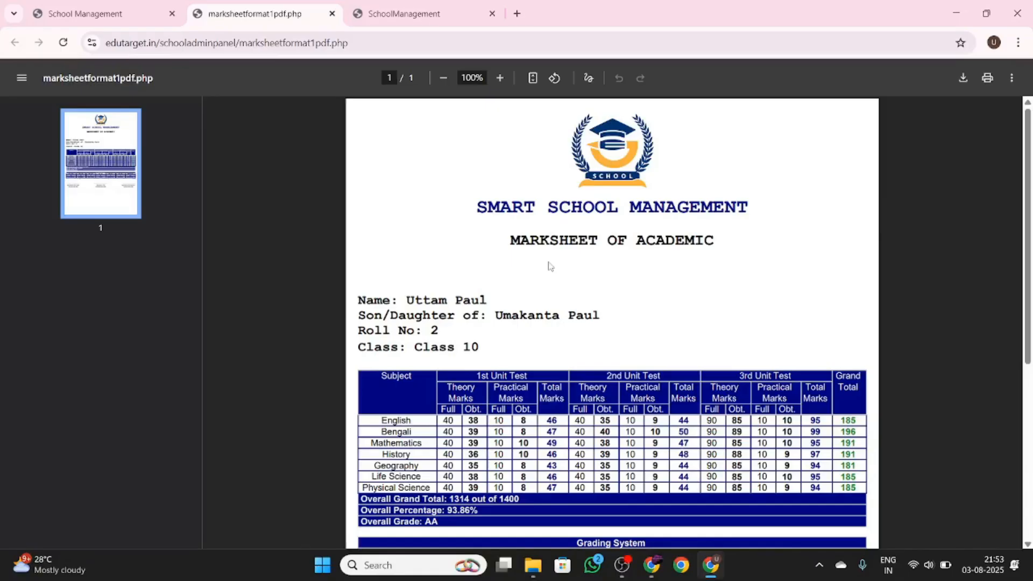
# Review the generated marksheet PDF down to the grading system and signature lines, and return to the Student Marksheet page.
pyautogui.scroll(-5, 548, 266)
pyautogui.scroll(4, 687, 299)
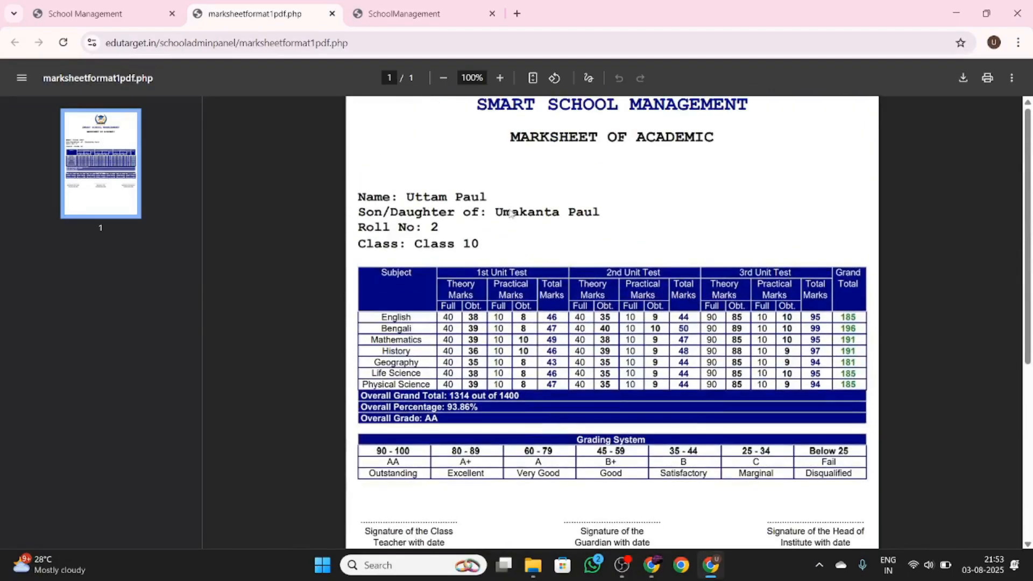
pyautogui.click(111, 4)
pyautogui.scroll(3, 744, 327)
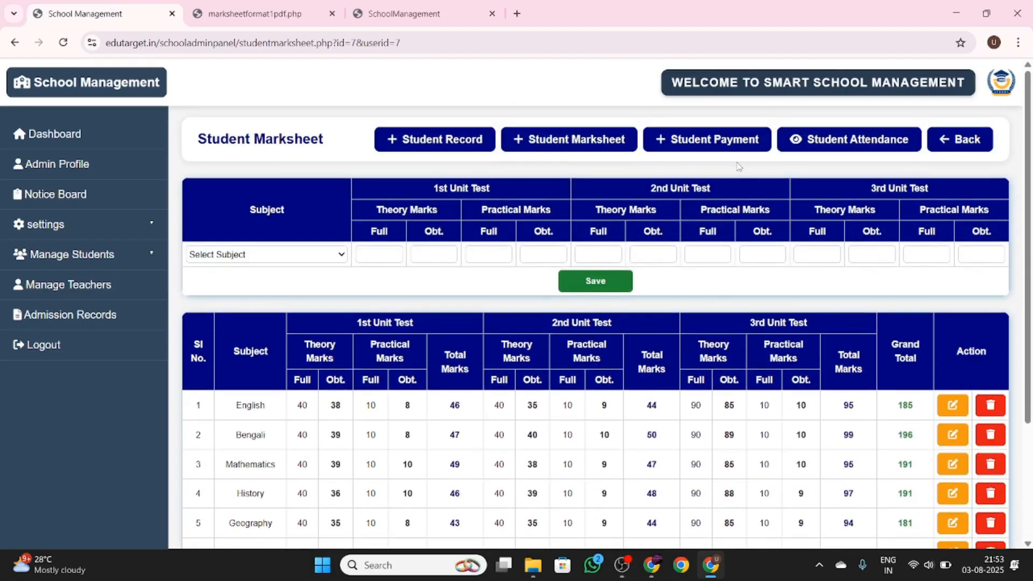
# Open this student's payment page and review the Class 10 fee structure, payment form and received payments.
pyautogui.click(721, 140)
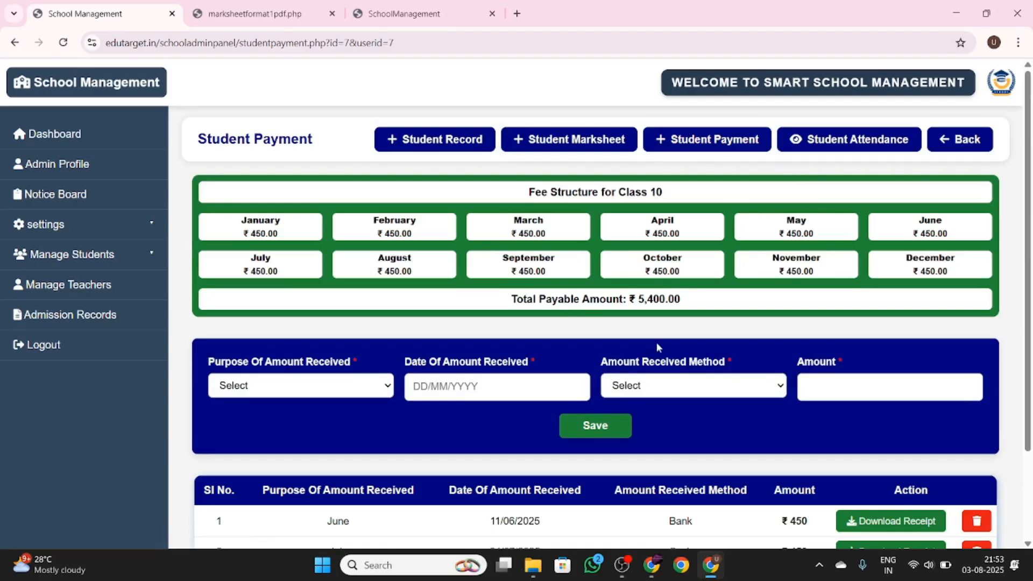
pyautogui.scroll(-2, 433, 227)
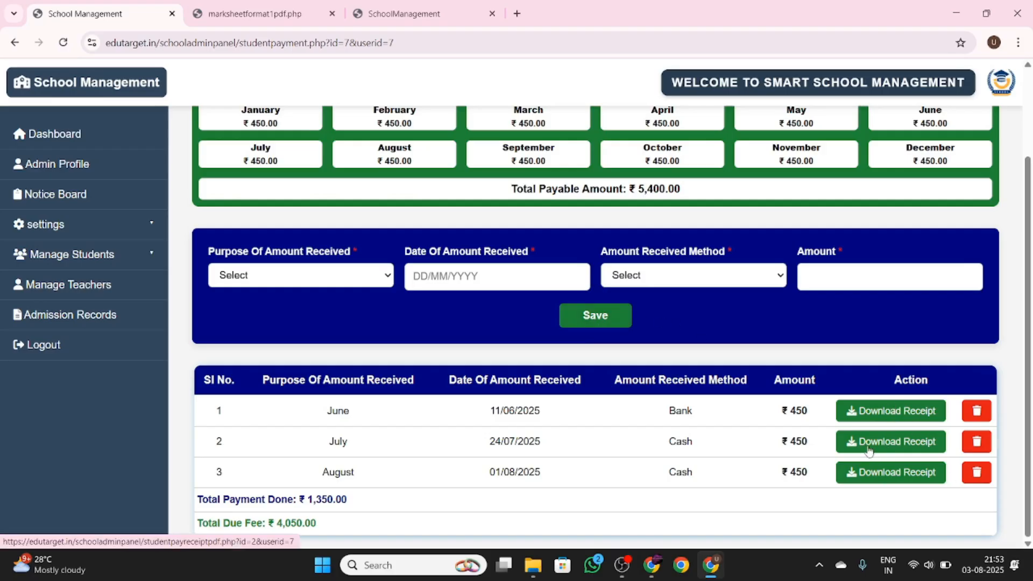
pyautogui.scroll(2, 869, 450)
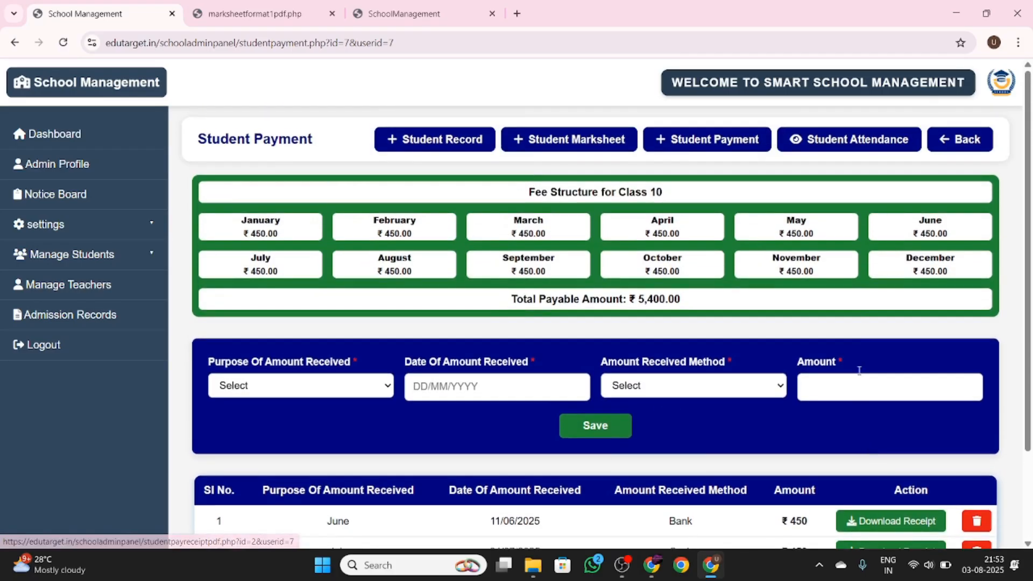
# Open this student's attendance report and review the attendance summary and daily entries.
pyautogui.click(840, 143)
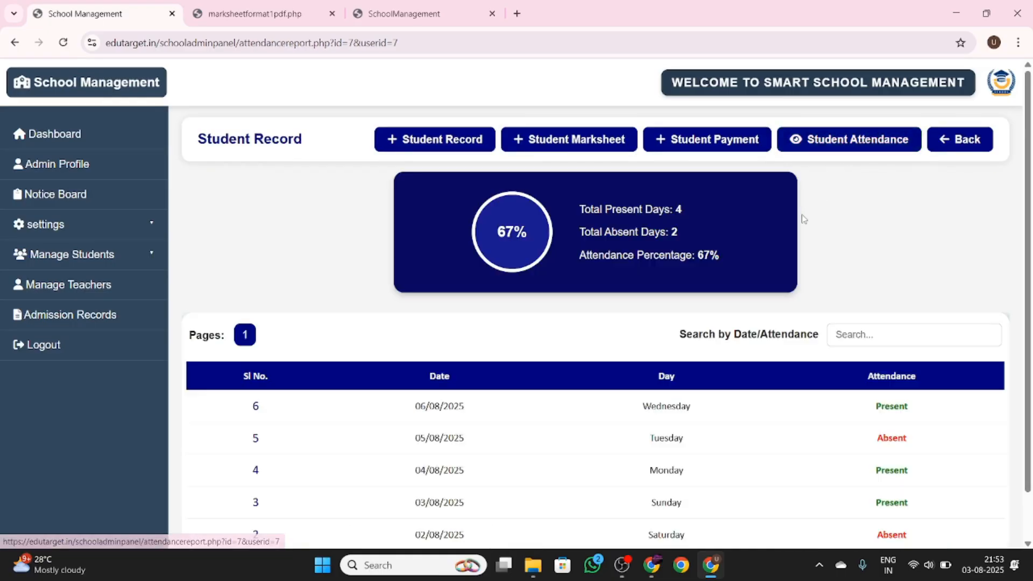
pyautogui.scroll(-1, 774, 229)
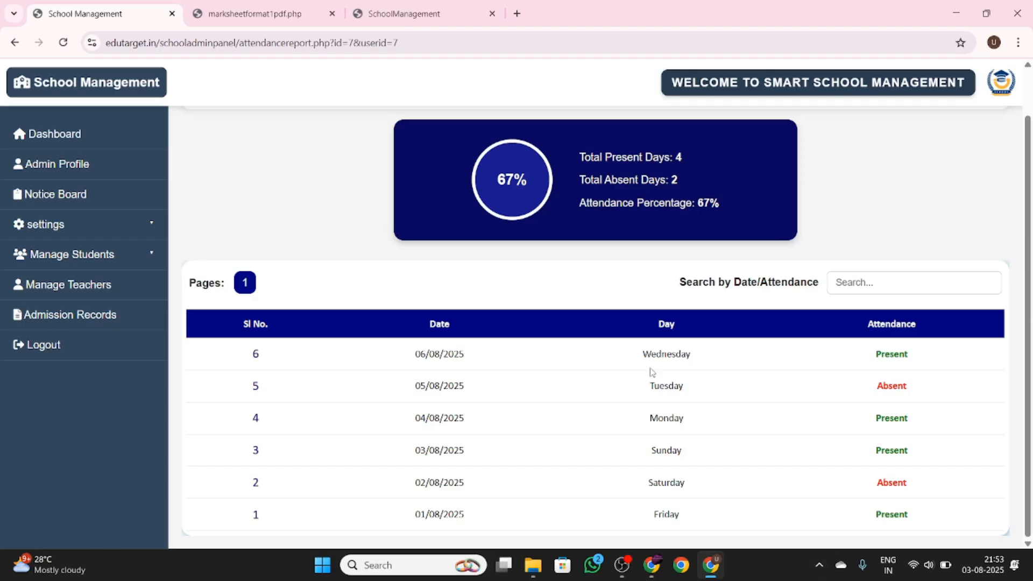
pyautogui.scroll(1, 760, 463)
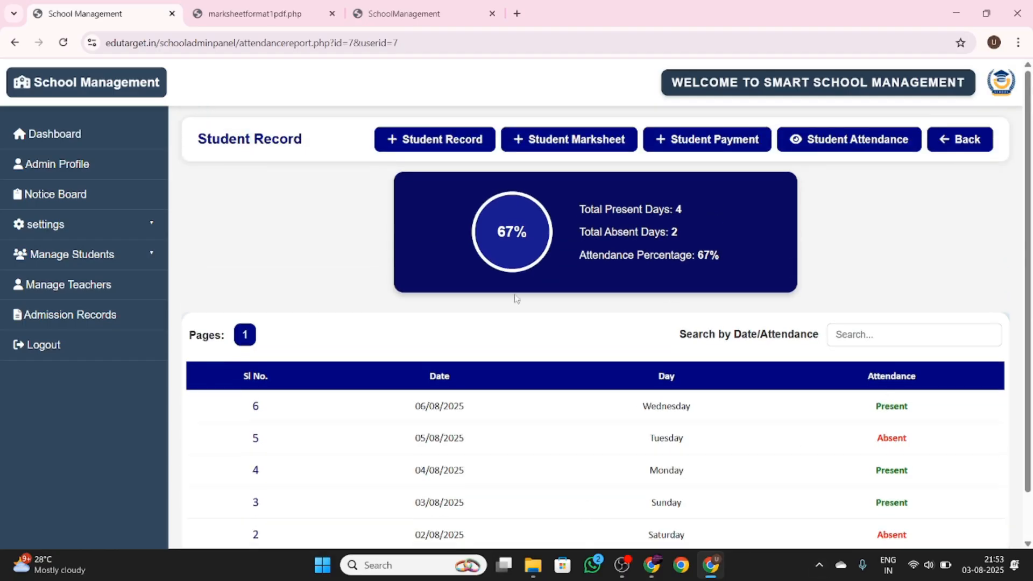
# Open the Students Attendance page and load the Class 10 attendance list for 03-08-2025.
pyautogui.click(81, 253)
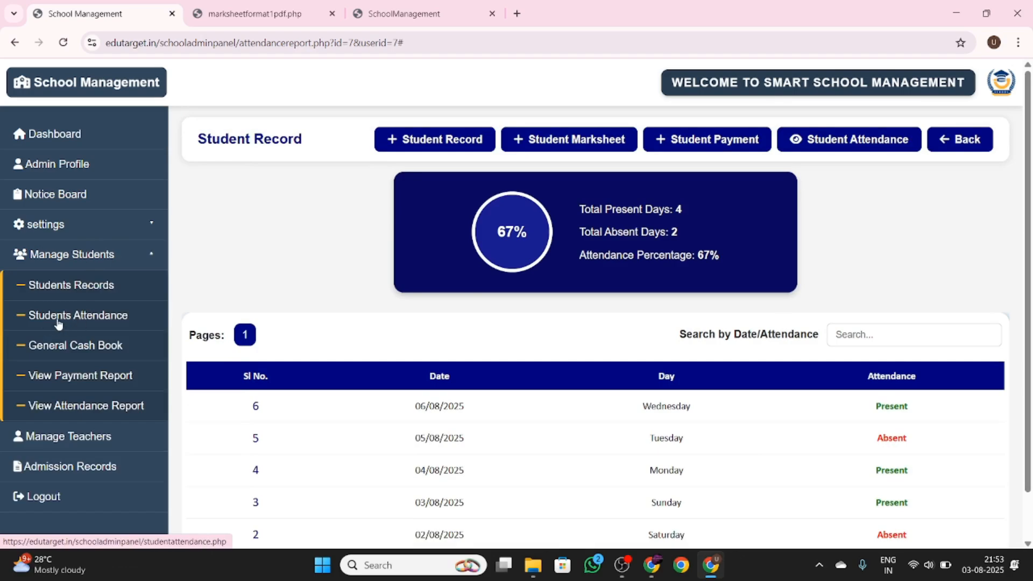
pyautogui.click(78, 322)
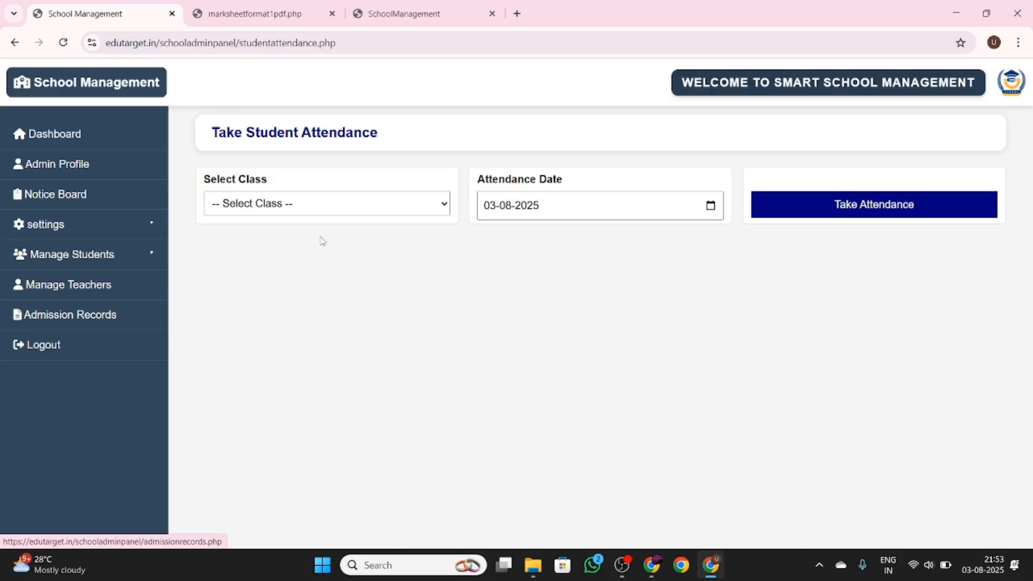
pyautogui.click(361, 205)
pyautogui.click(300, 239)
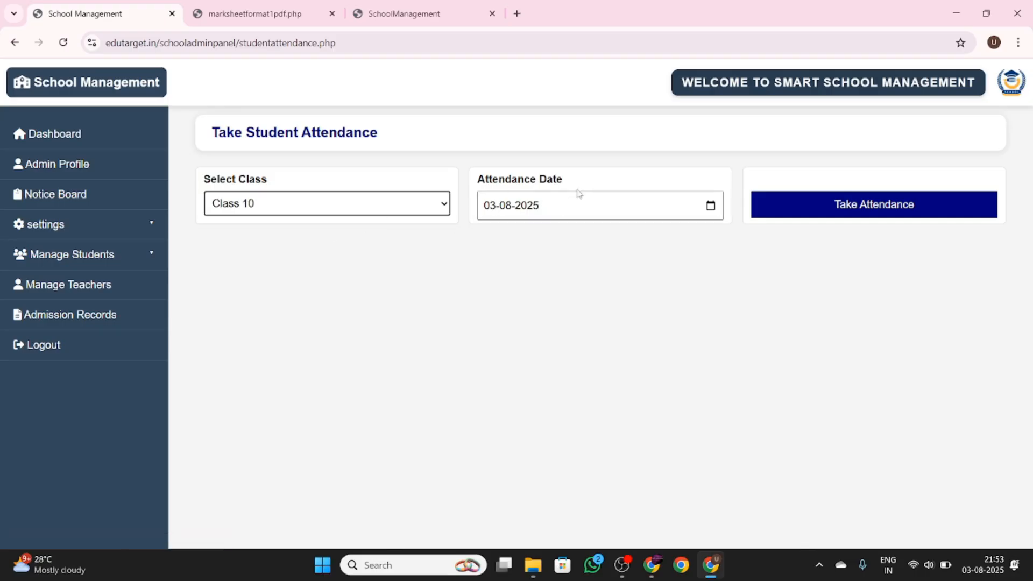
pyautogui.click(859, 213)
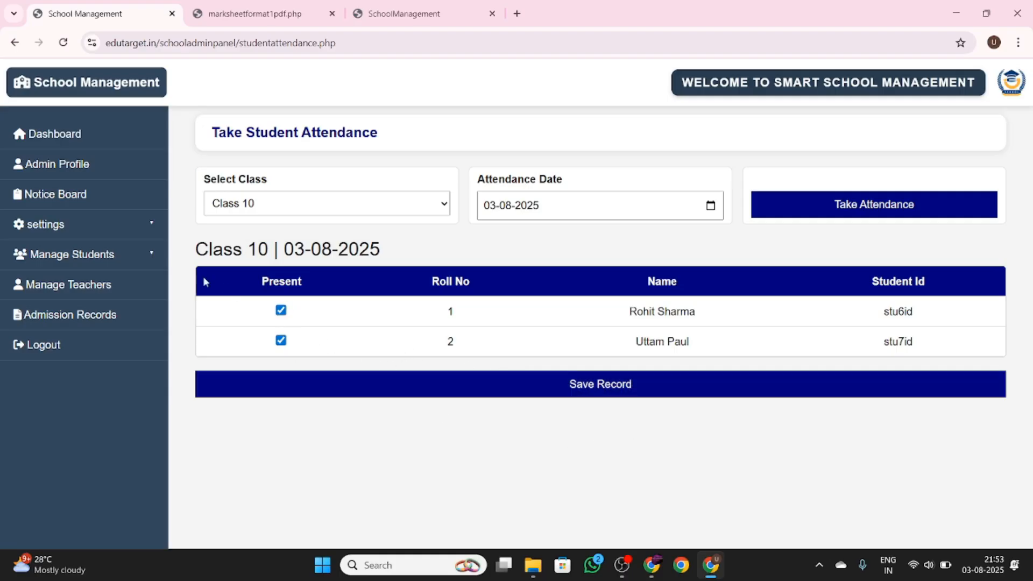
# View the General Cash Book page with its date range form, and open the Payment Report.
pyautogui.click(89, 259)
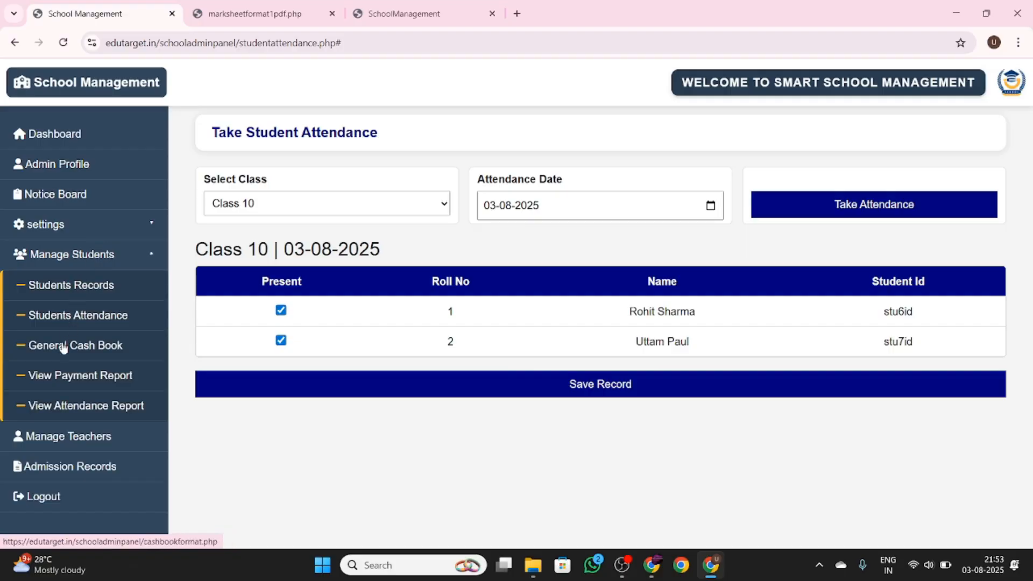
pyautogui.click(92, 349)
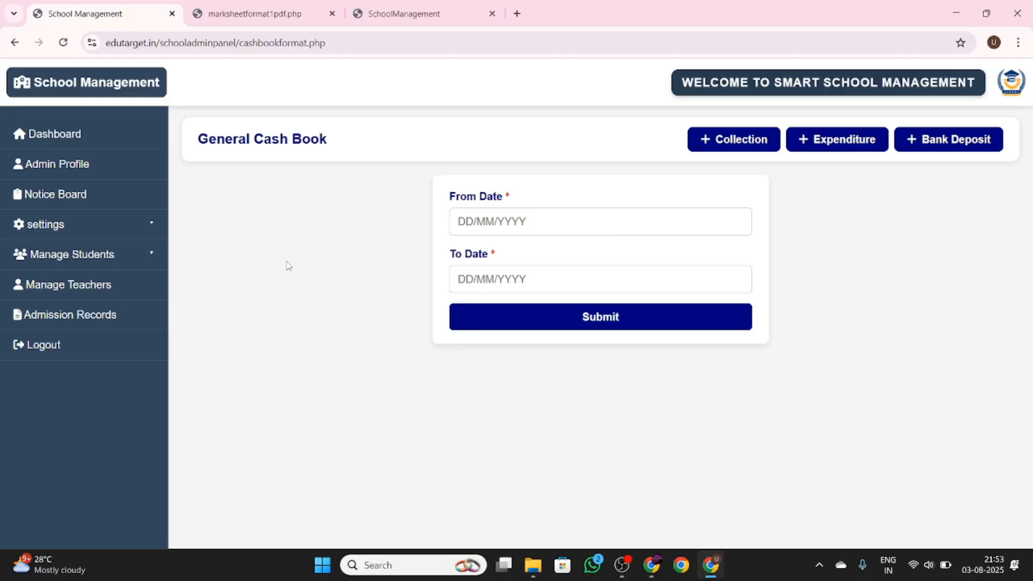
pyautogui.click(57, 259)
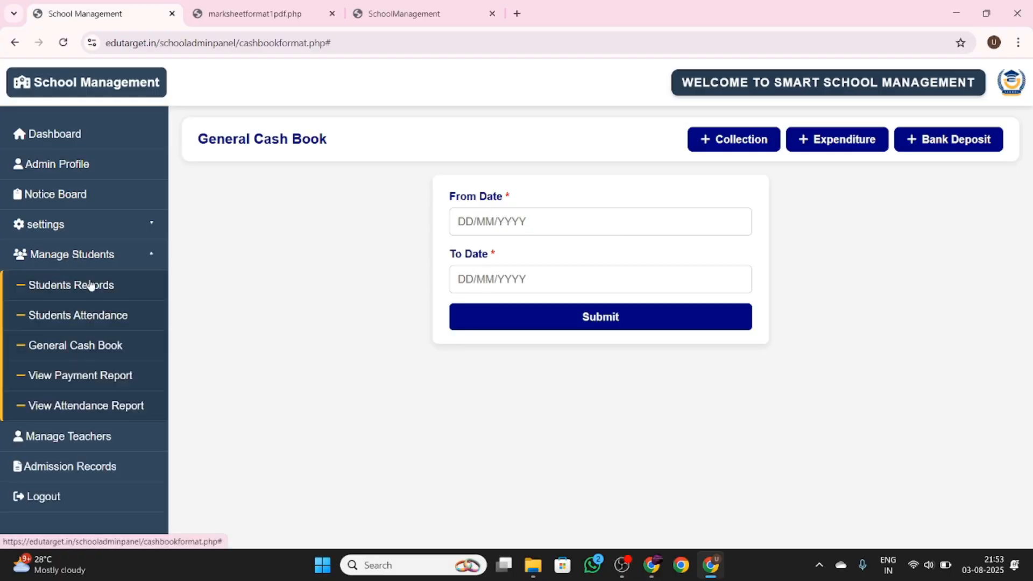
pyautogui.click(82, 376)
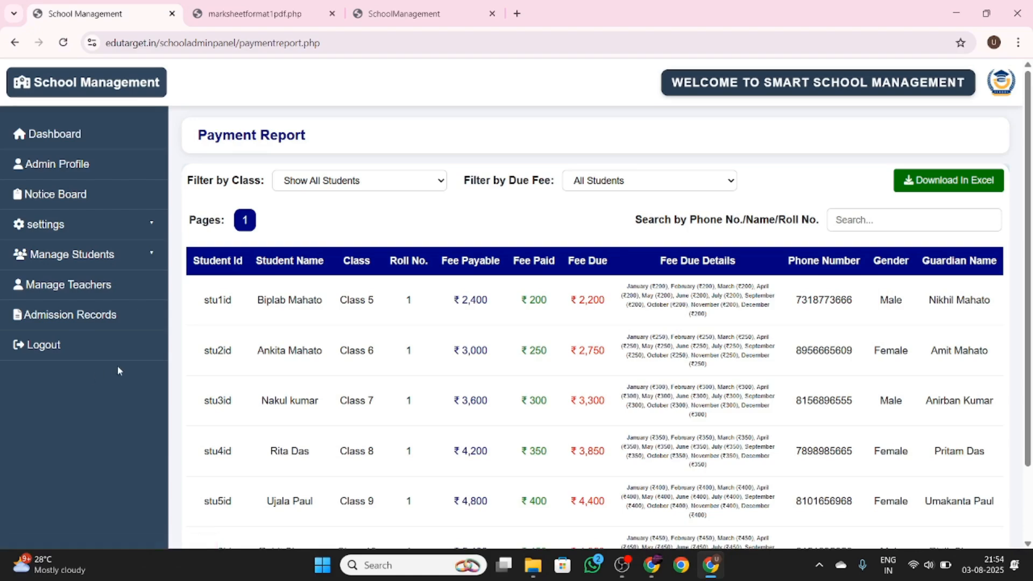
# Filter the Payment Report to Class 10 students with Due Fee Only.
pyautogui.click(375, 188)
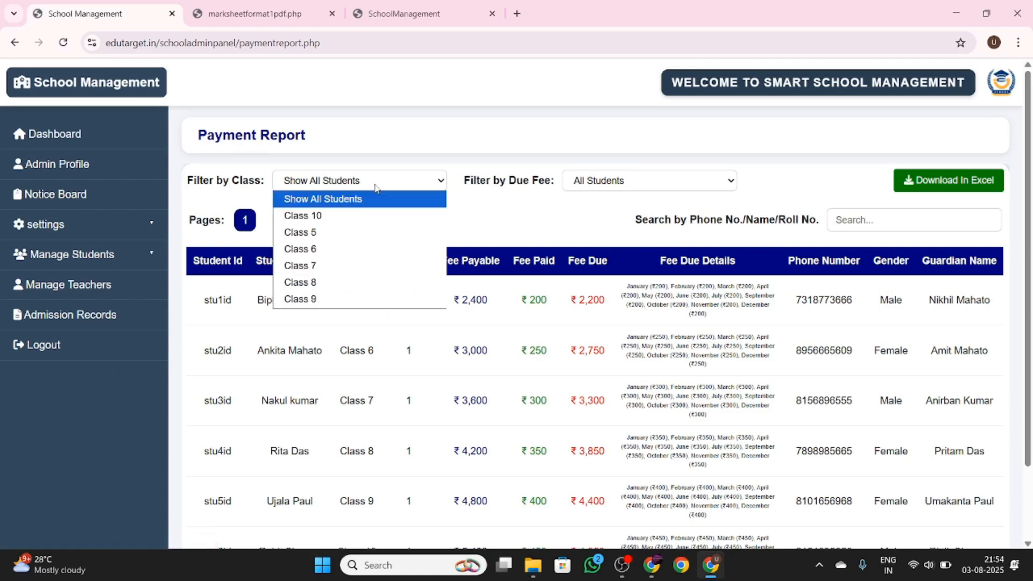
pyautogui.click(338, 215)
pyautogui.click(602, 182)
pyautogui.click(601, 217)
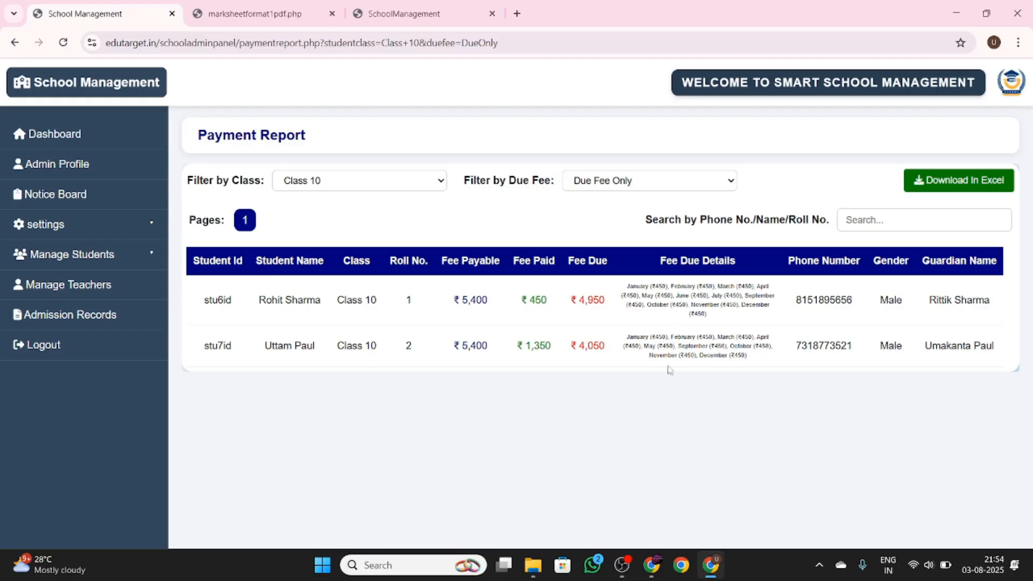
# Open the View Attendance Report page and show the Class 10 attendance for 03-08-2025.
pyautogui.click(63, 261)
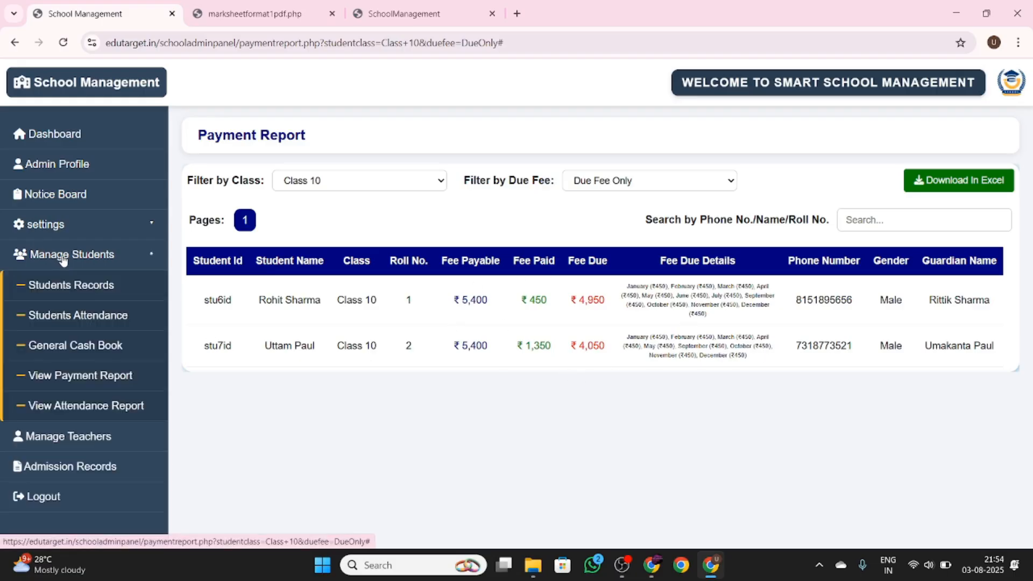
pyautogui.click(81, 406)
pyautogui.click(334, 207)
pyautogui.click(279, 243)
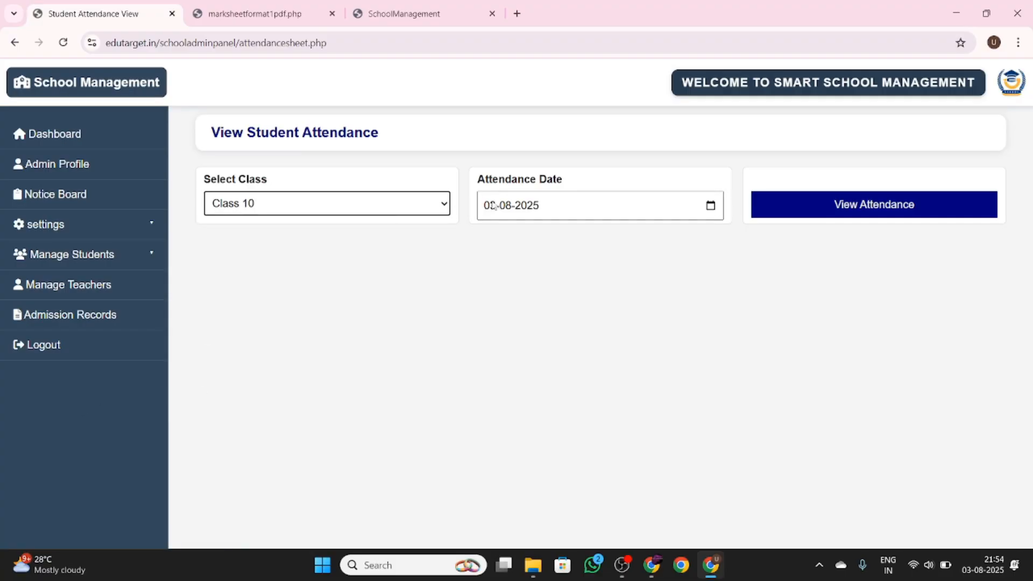
pyautogui.click(910, 208)
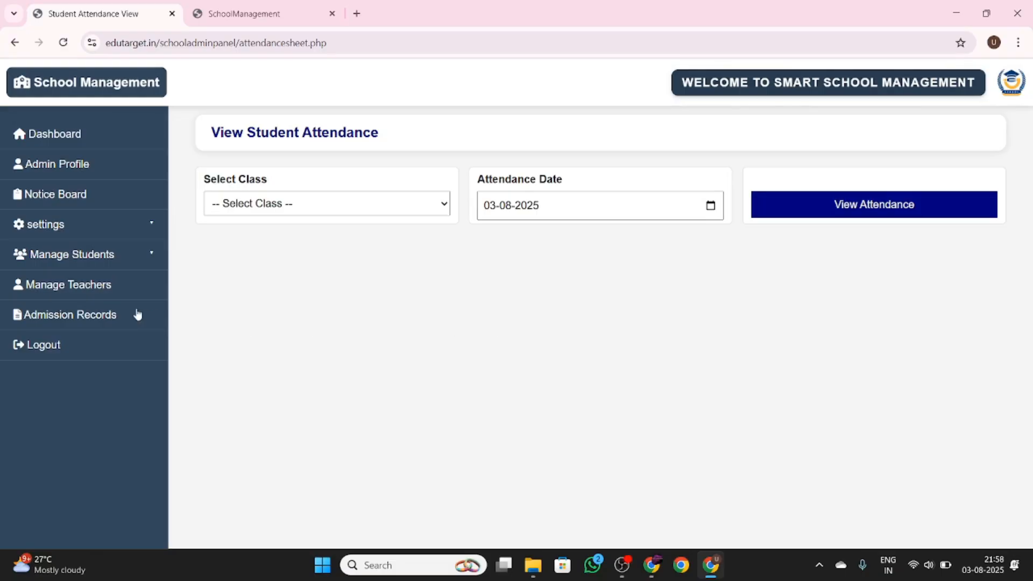
# Review the Teachers Records page with its registration form, and open the New Admission Records page.
pyautogui.click(79, 293)
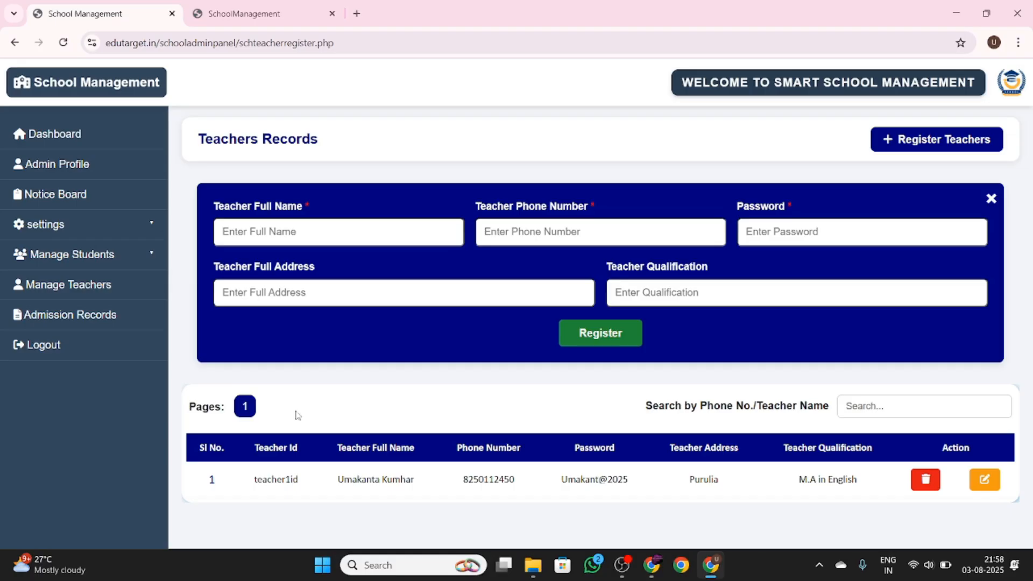
pyautogui.click(78, 317)
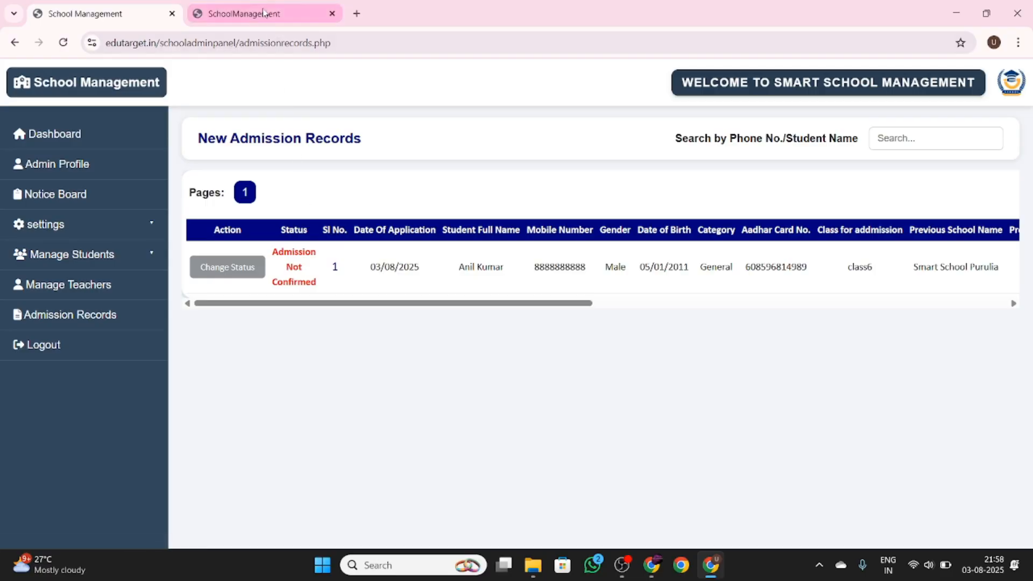
# Open the Admission registration form on the school's public website, review its fields, and return to the admin panel.
pyautogui.click(244, 13)
pyautogui.click(698, 96)
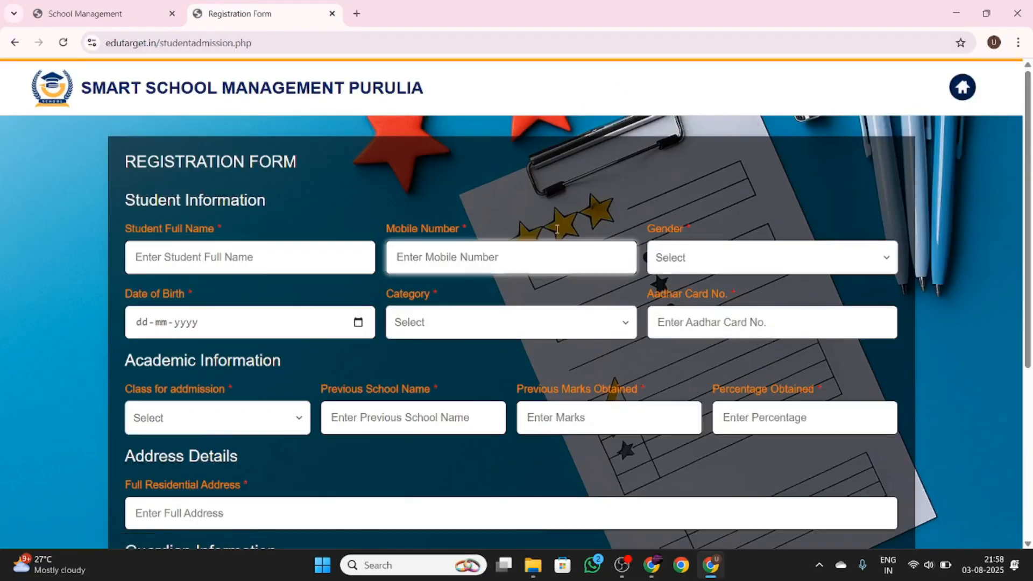
pyautogui.scroll(-5, 627, 266)
pyautogui.click(472, 484)
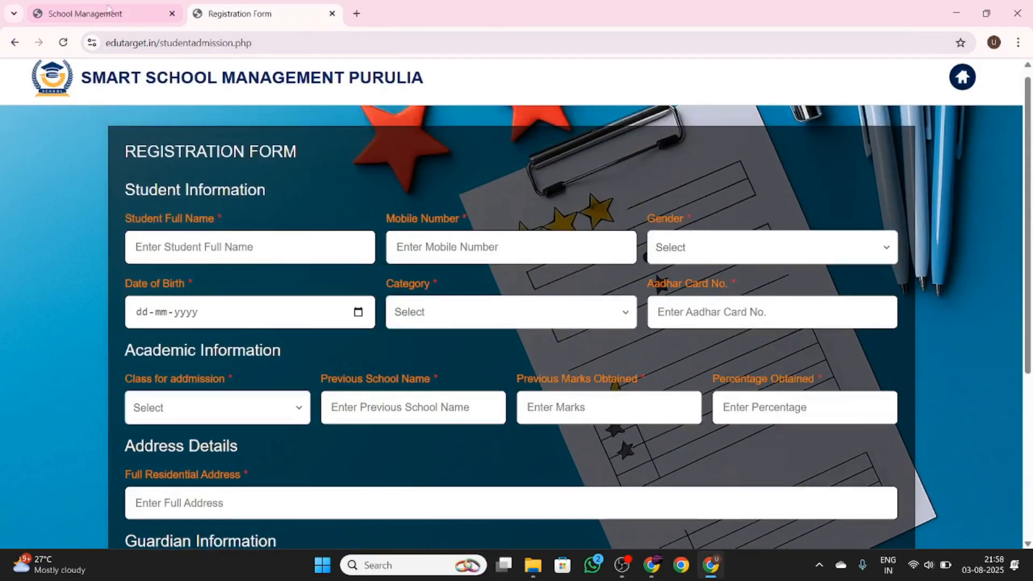
pyautogui.click(107, 10)
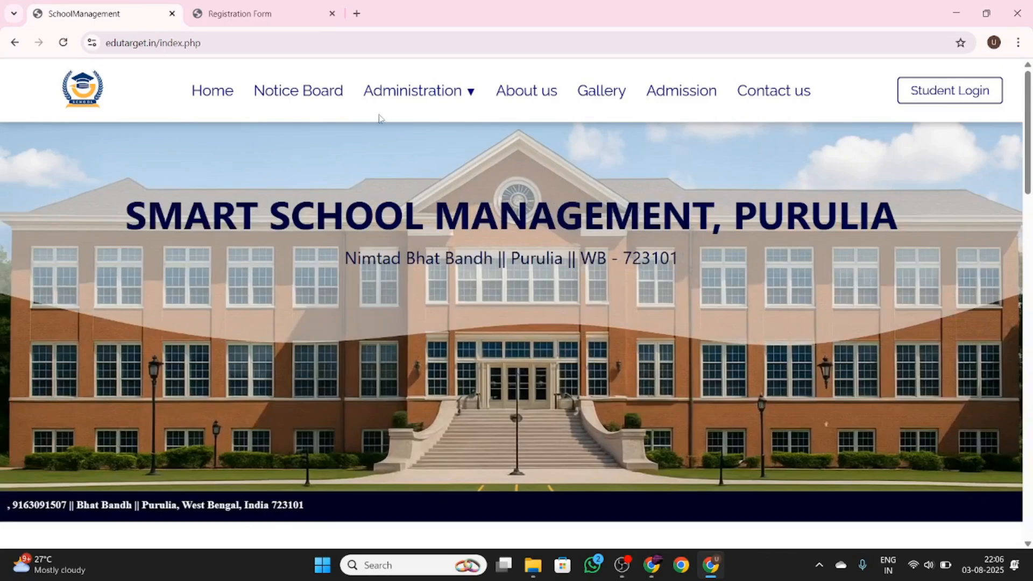
# Open the Admin Login page from the school website's home page and log in with the prefilled teacher credentials.
pyautogui.moveTo(380, 99)
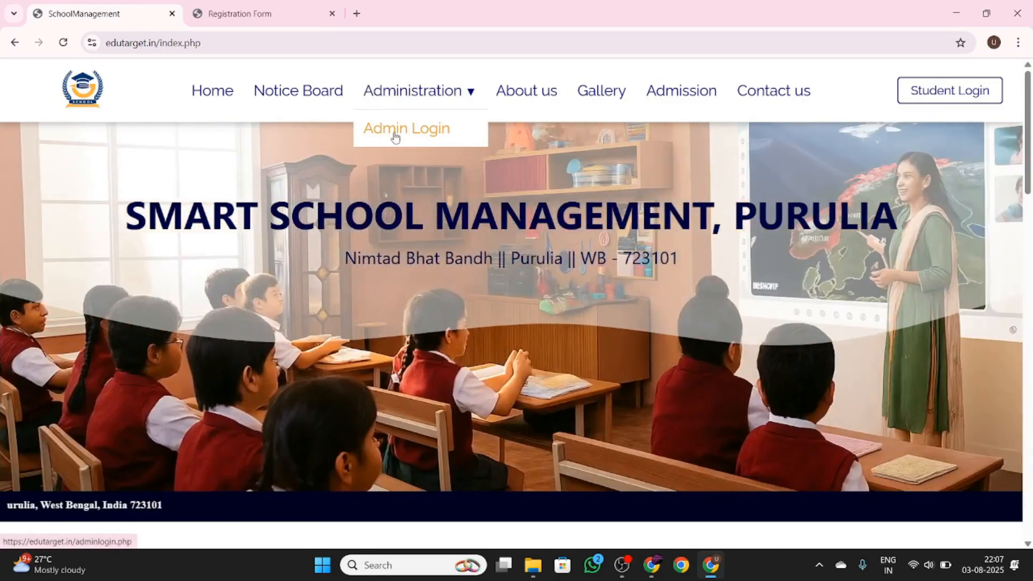
pyautogui.click(395, 138)
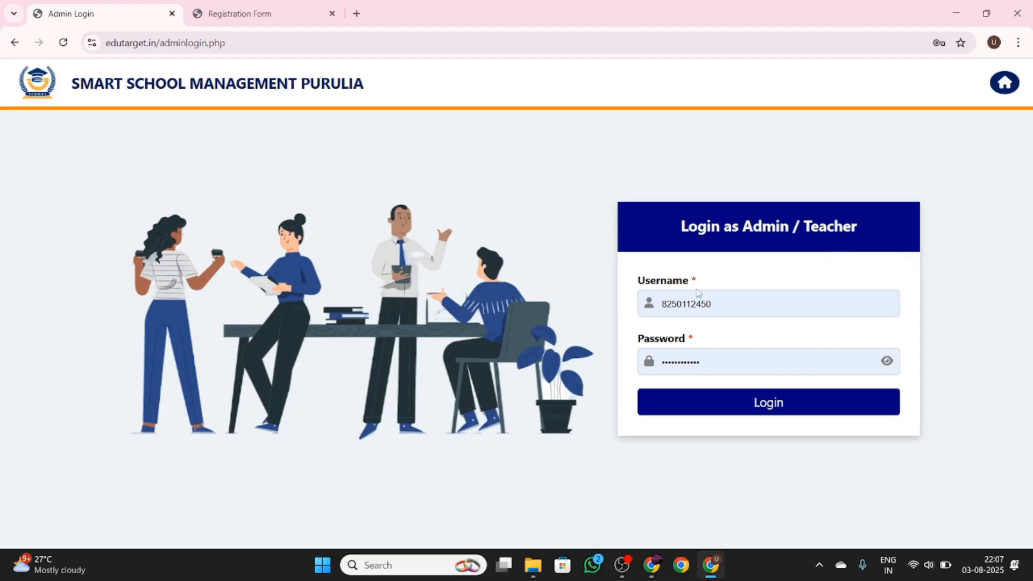
pyautogui.click(729, 407)
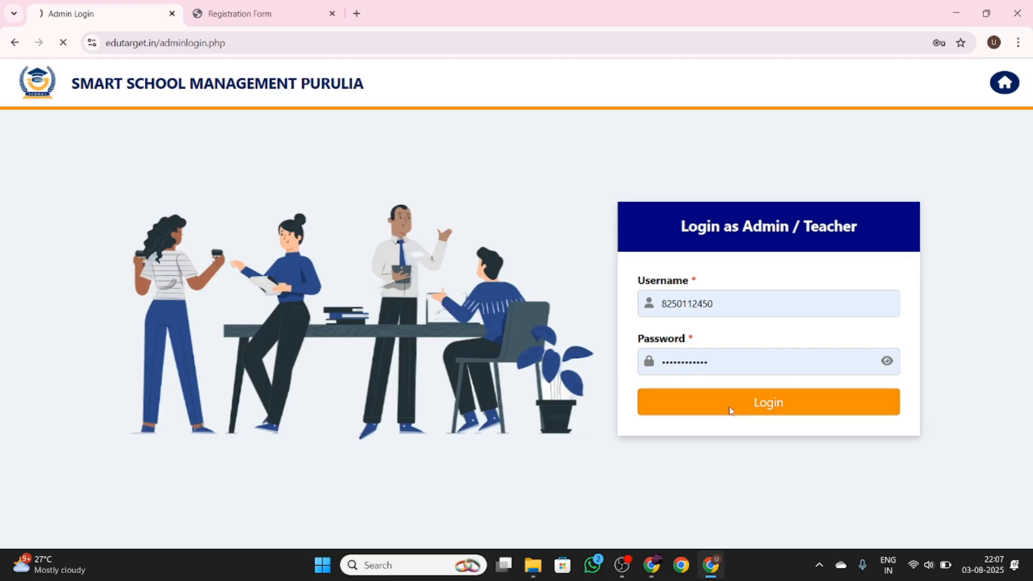
# Open Students Records in the teacher portal and view the record of the Class 10 student with roll number 2.
pyautogui.click(80, 194)
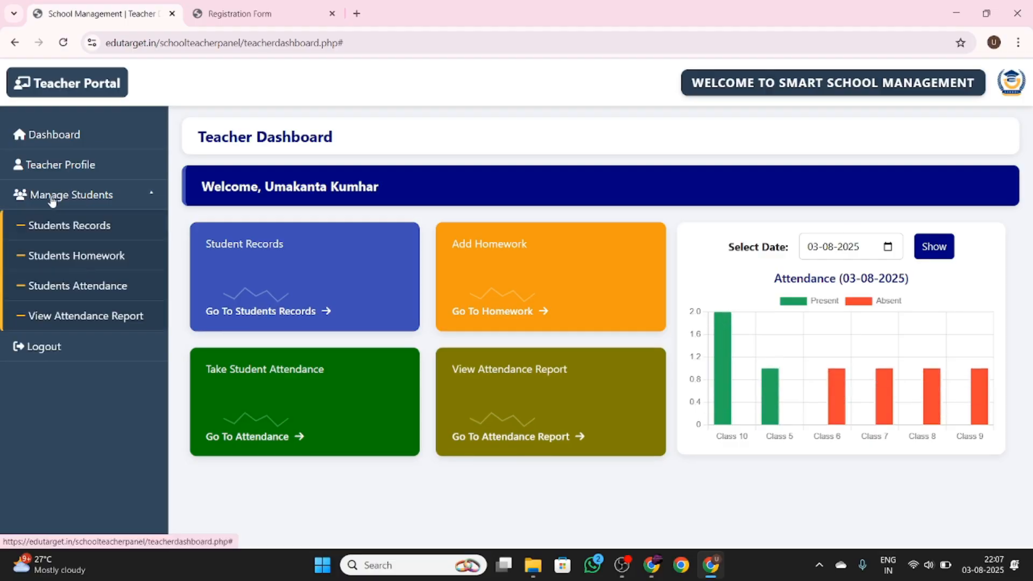
pyautogui.click(65, 230)
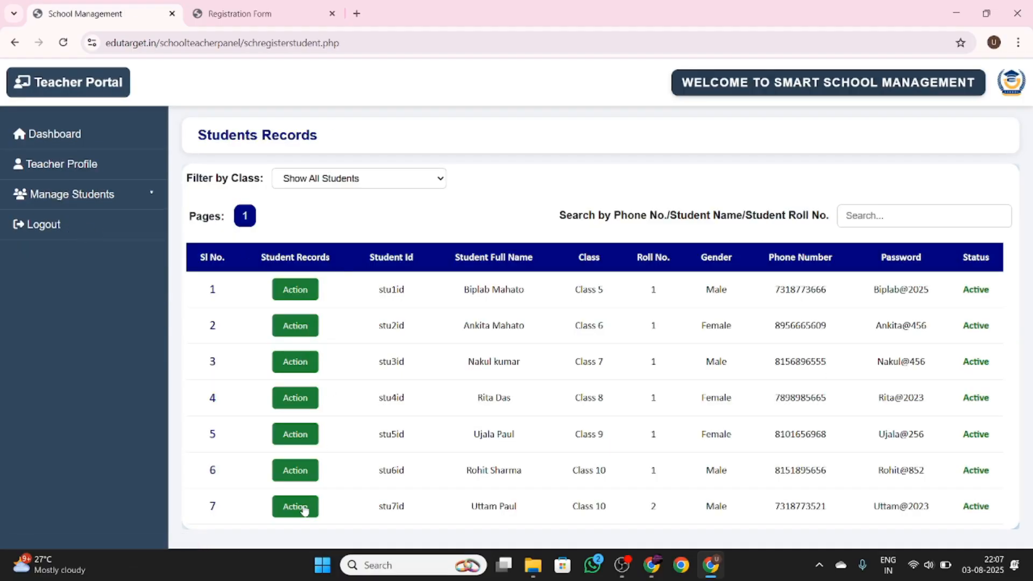
pyautogui.click(296, 504)
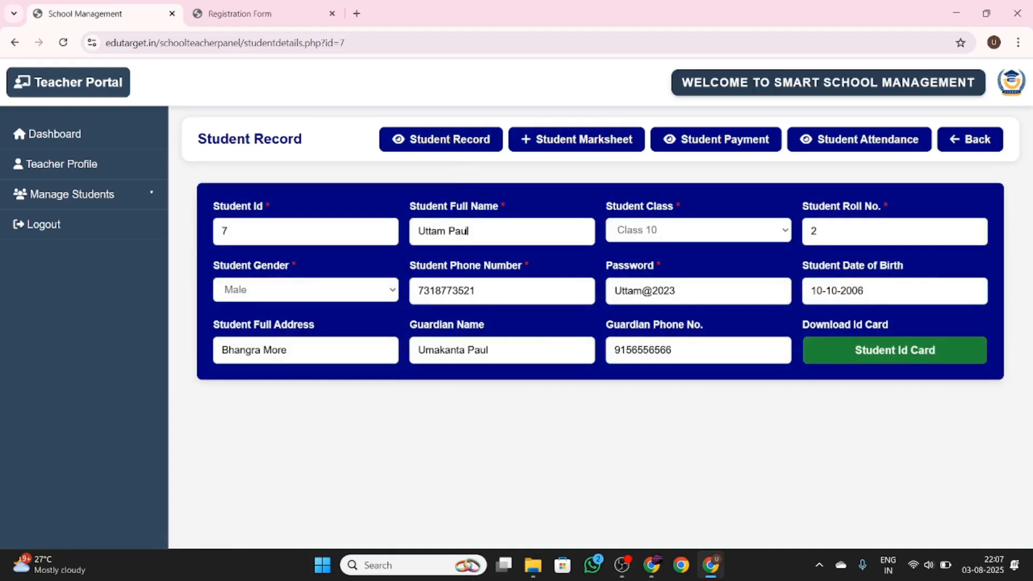
pyautogui.click(430, 143)
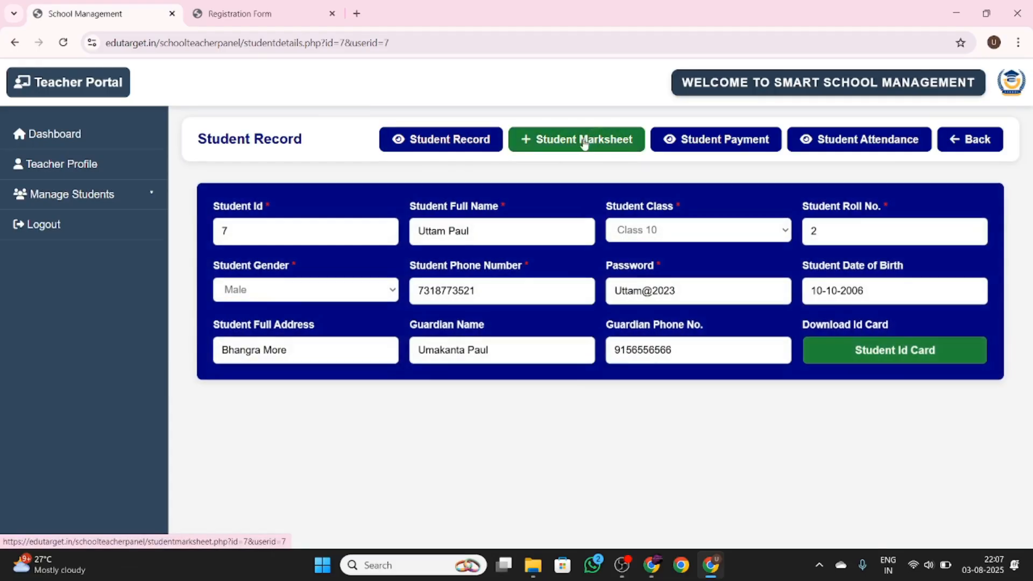
# Open this student's marksheet in the teacher portal and review the mark entry form and unit test marks.
pyautogui.click(584, 141)
pyautogui.scroll(-4, 627, 340)
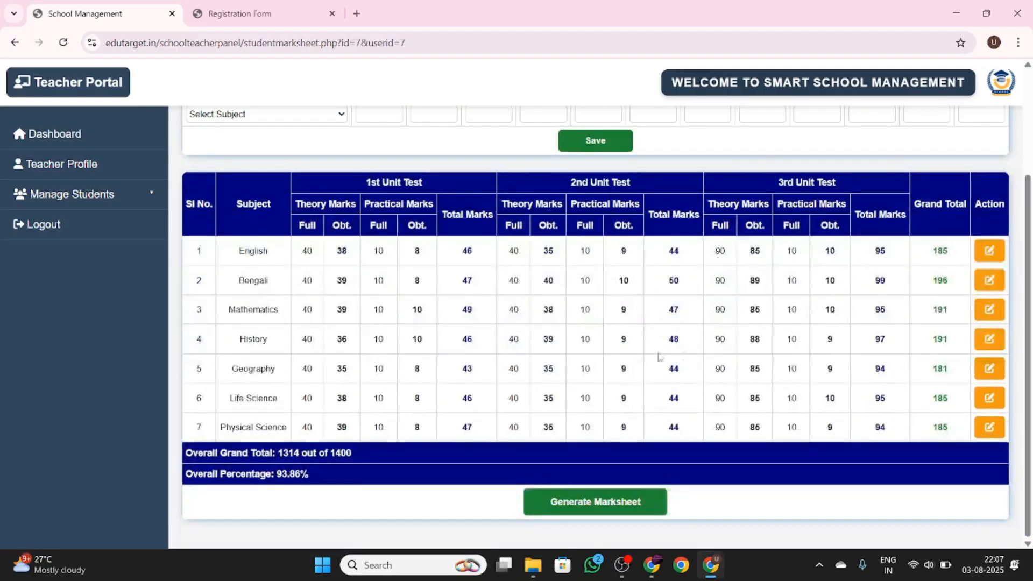
pyautogui.scroll(4, 626, 340)
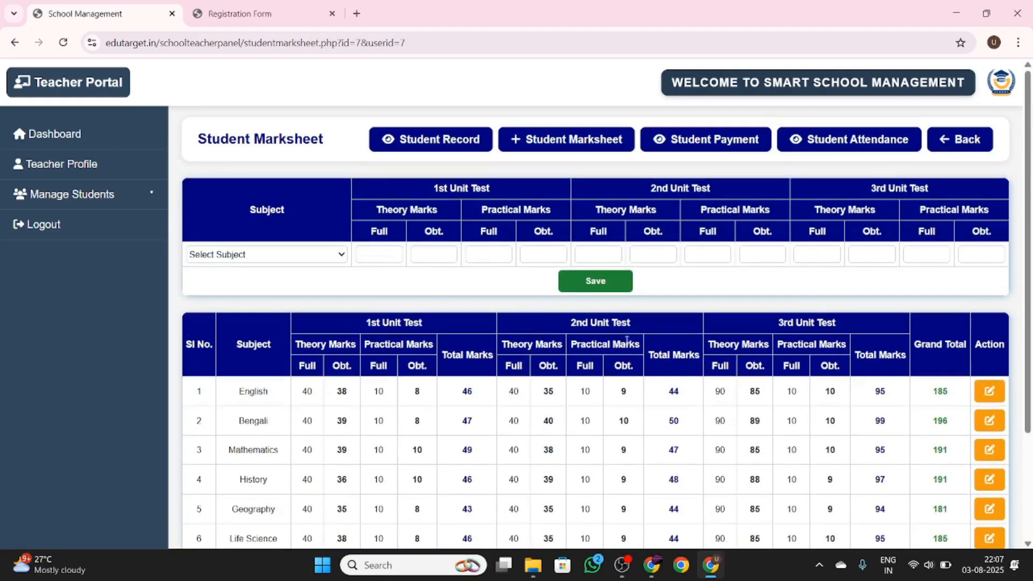
# Review this student's fee payments in the teacher portal, and look through the student's attendance record.
pyautogui.click(711, 141)
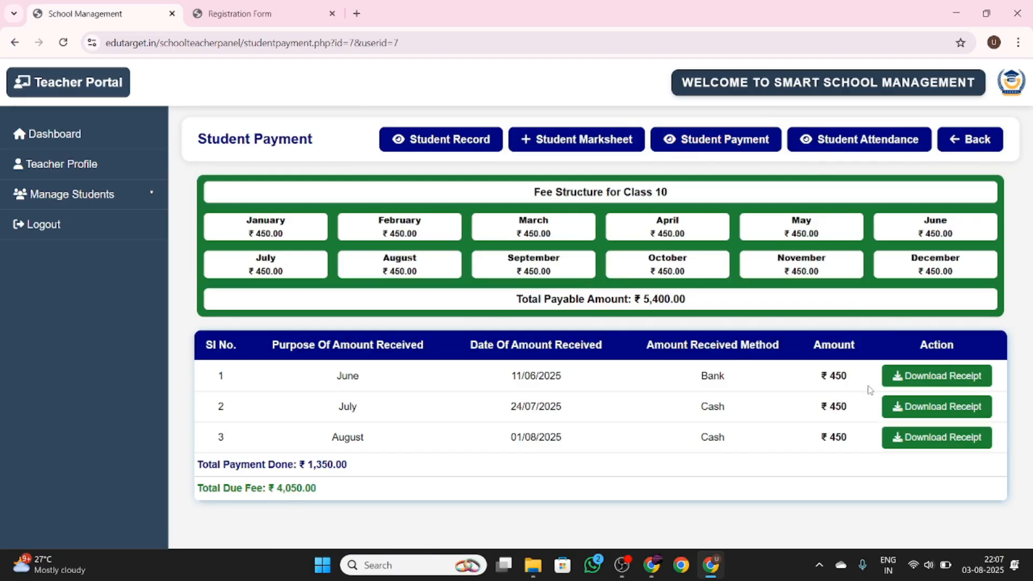
pyautogui.click(869, 150)
pyautogui.scroll(-1, 595, 253)
pyautogui.scroll(1, 598, 347)
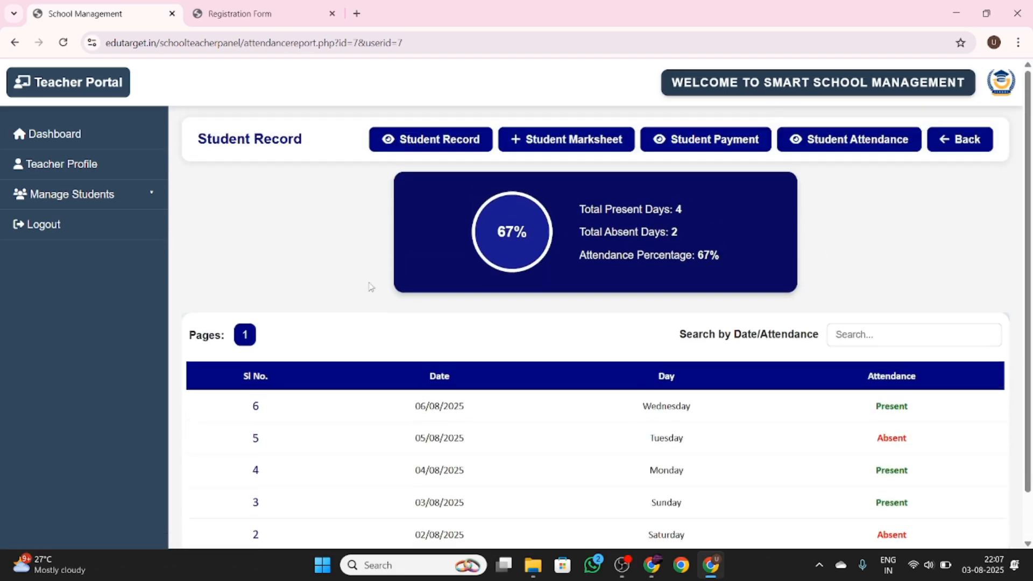
# Go to Students Homework in the teacher portal and open the form for adding homework to review its fields.
pyautogui.click(59, 200)
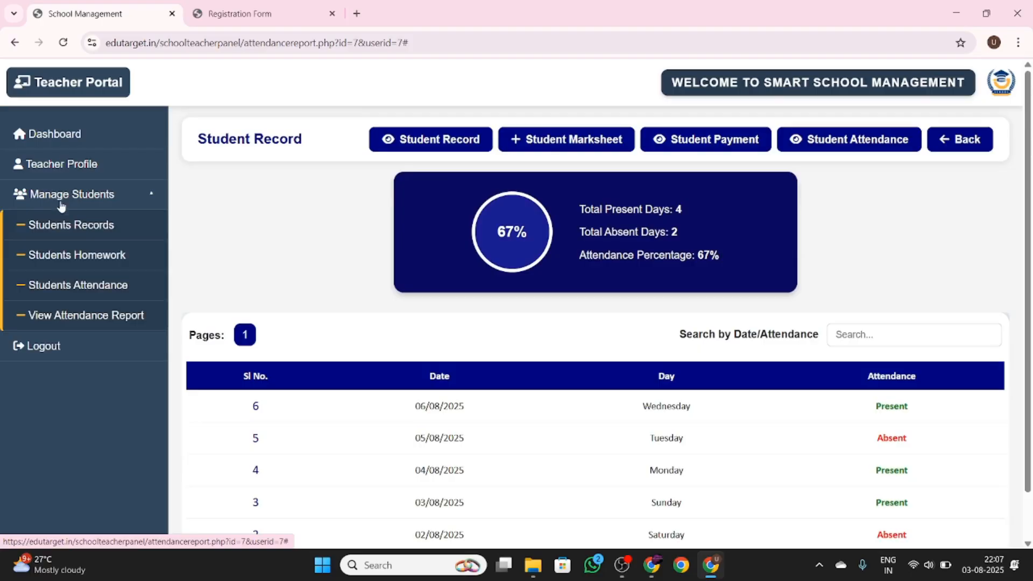
pyautogui.click(73, 260)
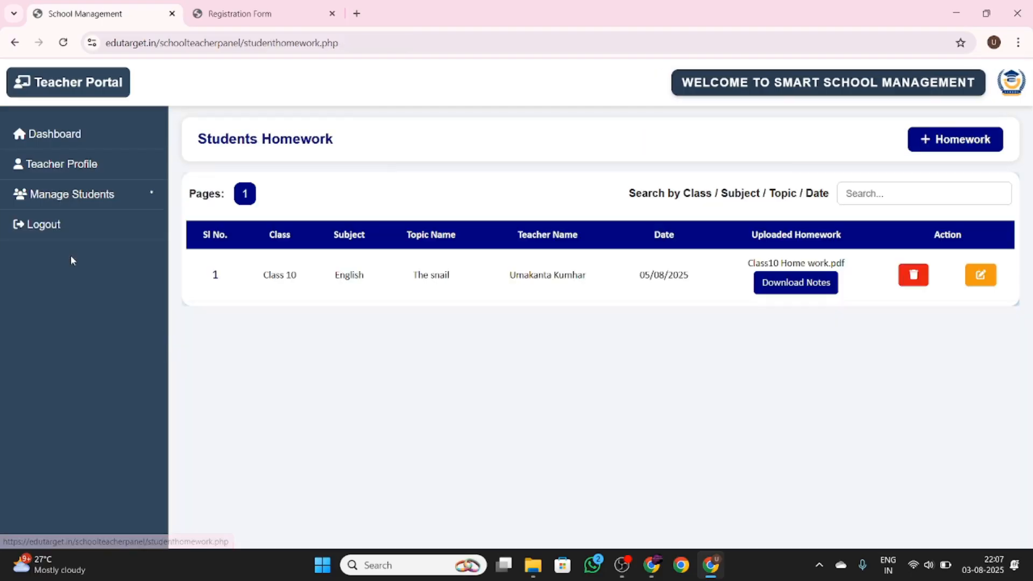
pyautogui.click(954, 141)
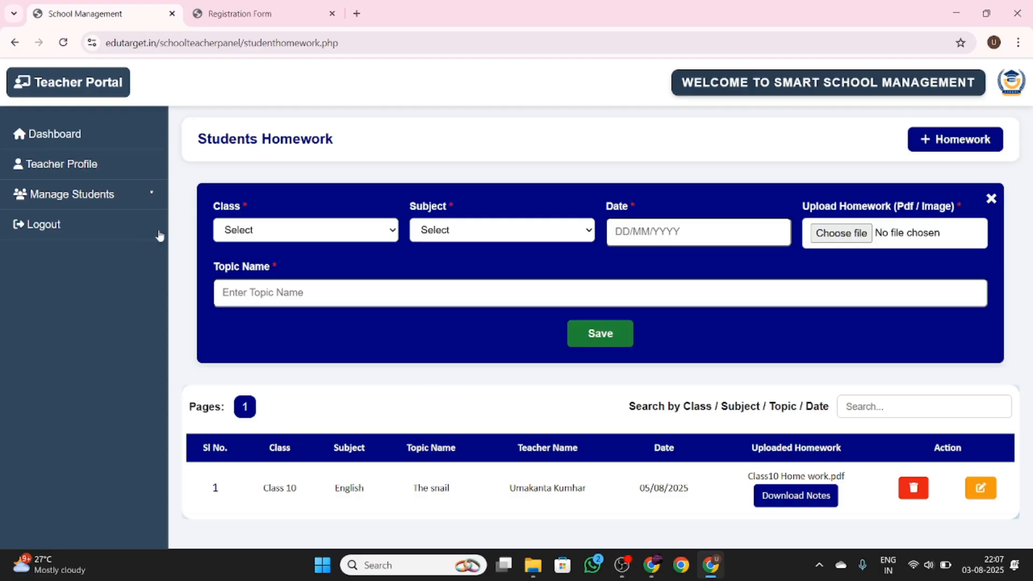
# Go to Students Attendance and load the Class 10 attendance-taking list for 03-08-2025.
pyautogui.click(60, 194)
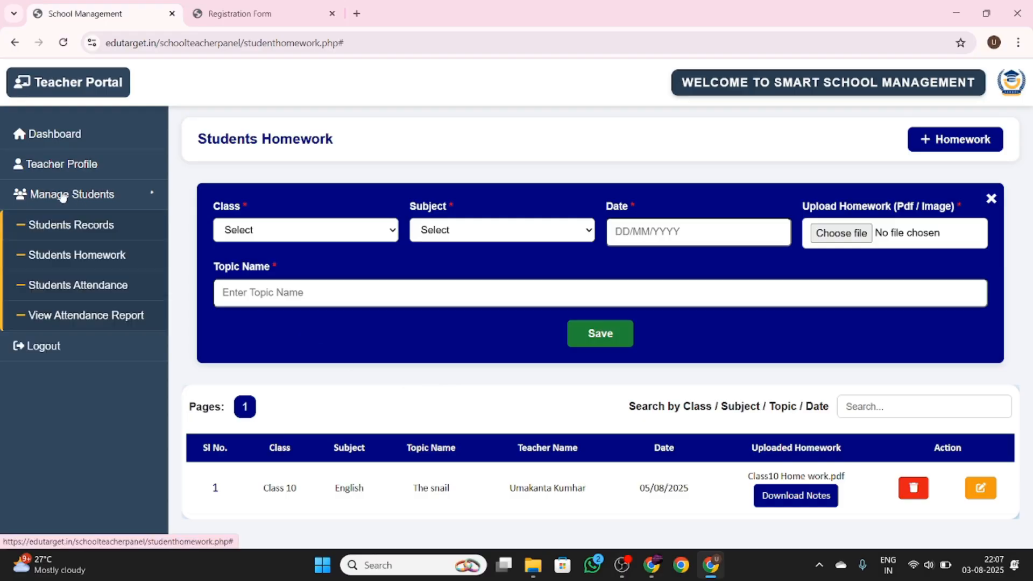
pyautogui.click(64, 290)
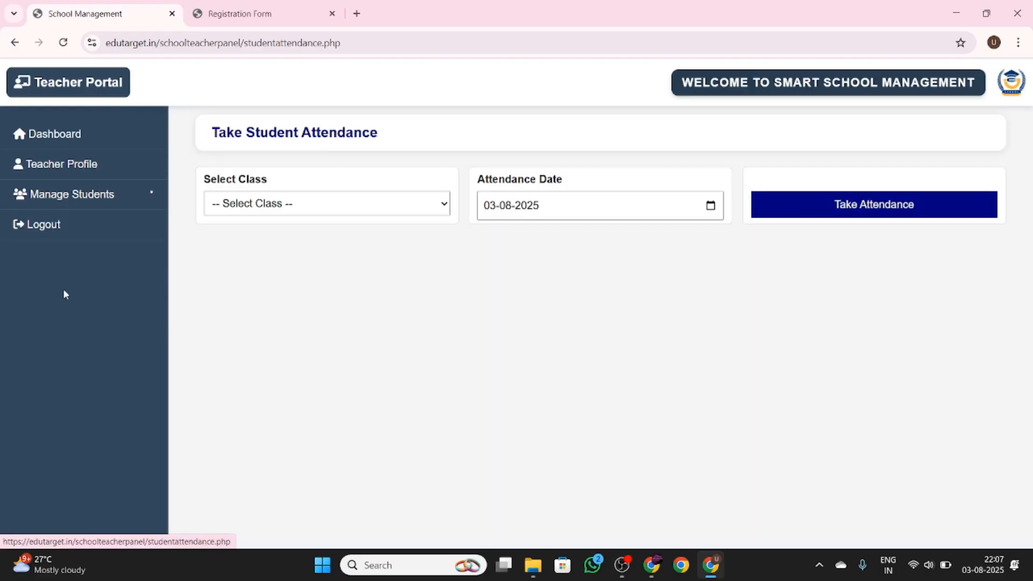
pyautogui.click(352, 205)
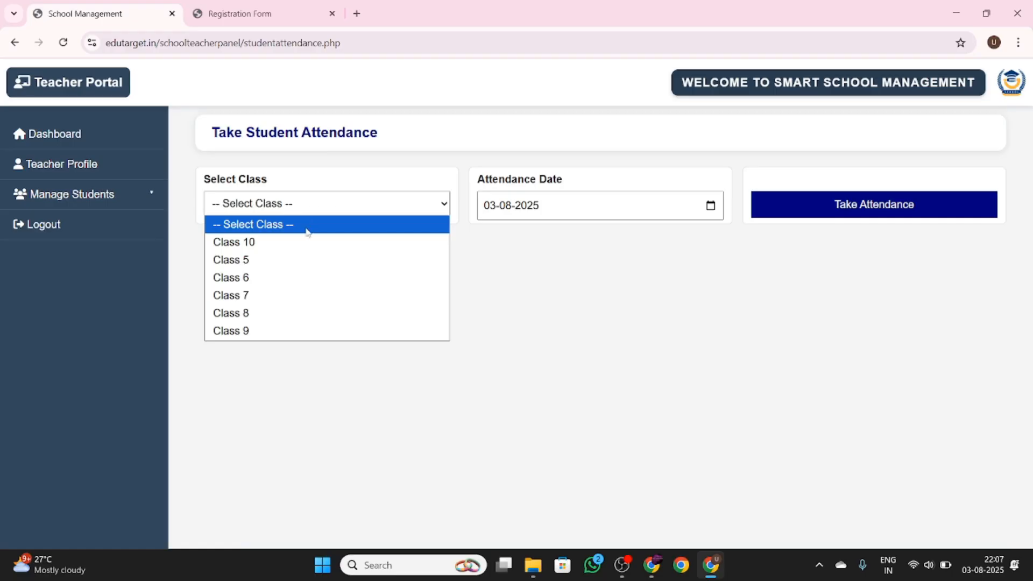
pyautogui.click(277, 243)
pyautogui.click(878, 213)
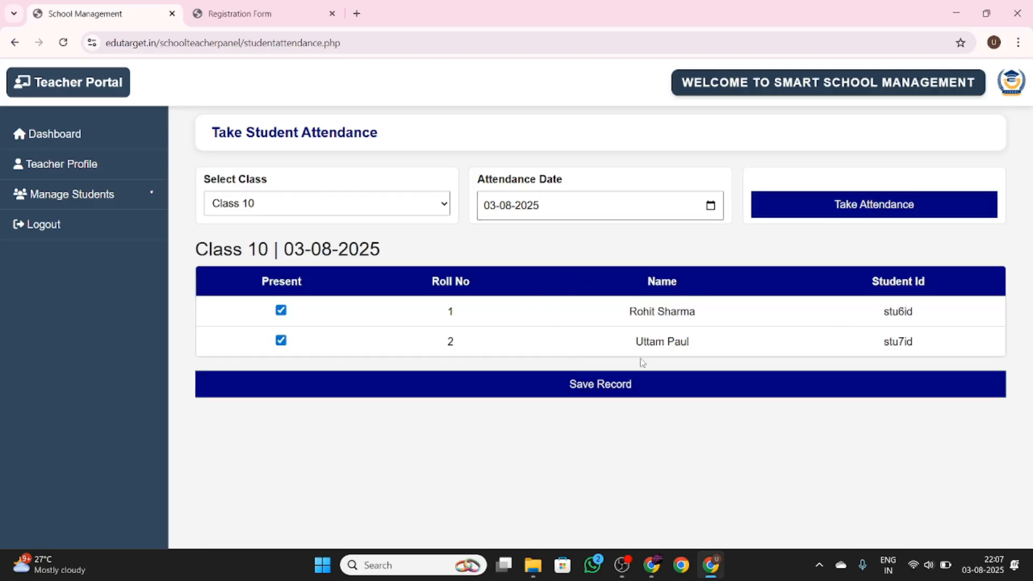
# Go to View Attendance Report and request the Class 10 attendance for 03-08-2025.
pyautogui.click(45, 201)
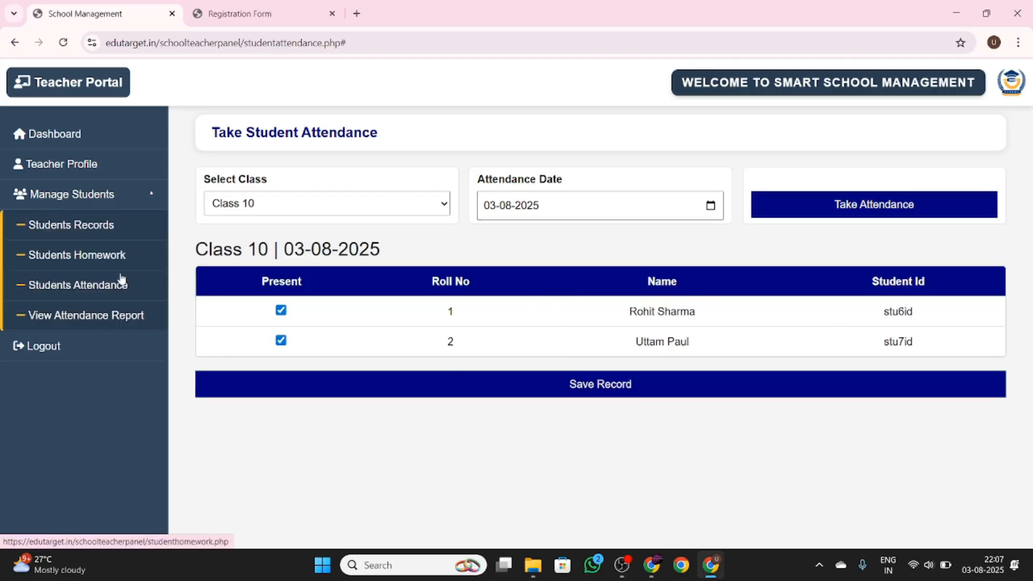
pyautogui.click(71, 317)
pyautogui.click(343, 214)
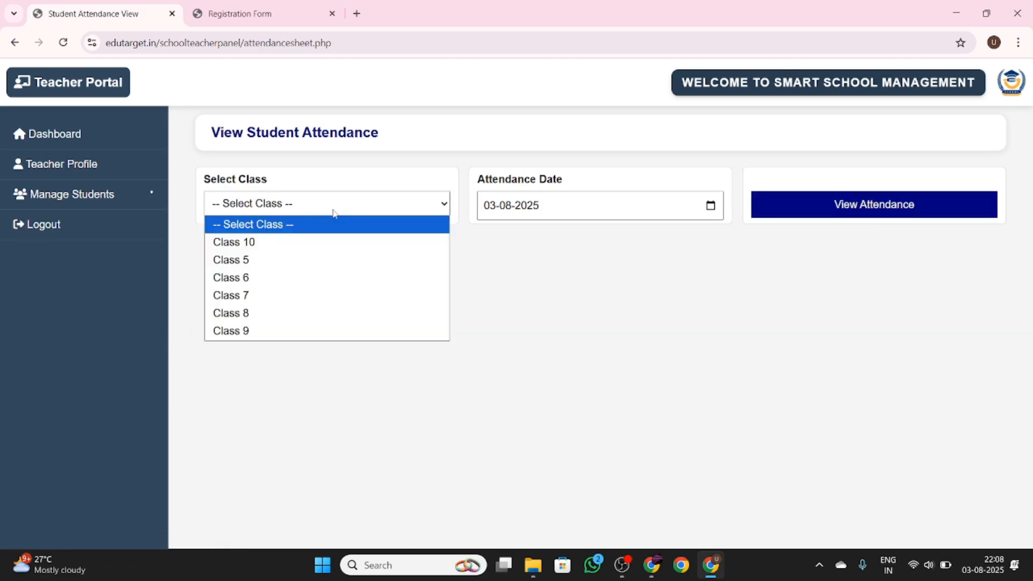
pyautogui.click(255, 241)
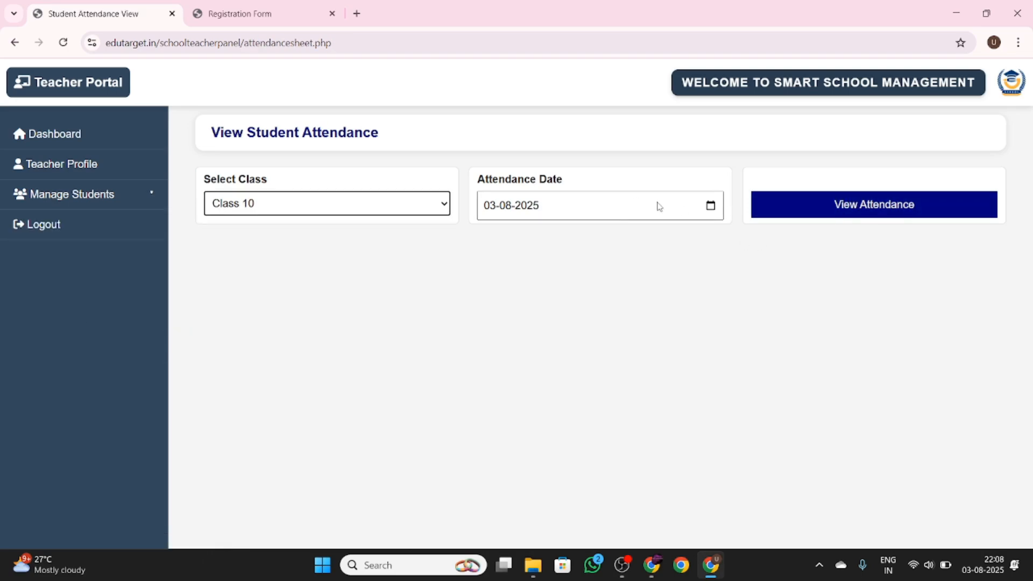
pyautogui.click(854, 213)
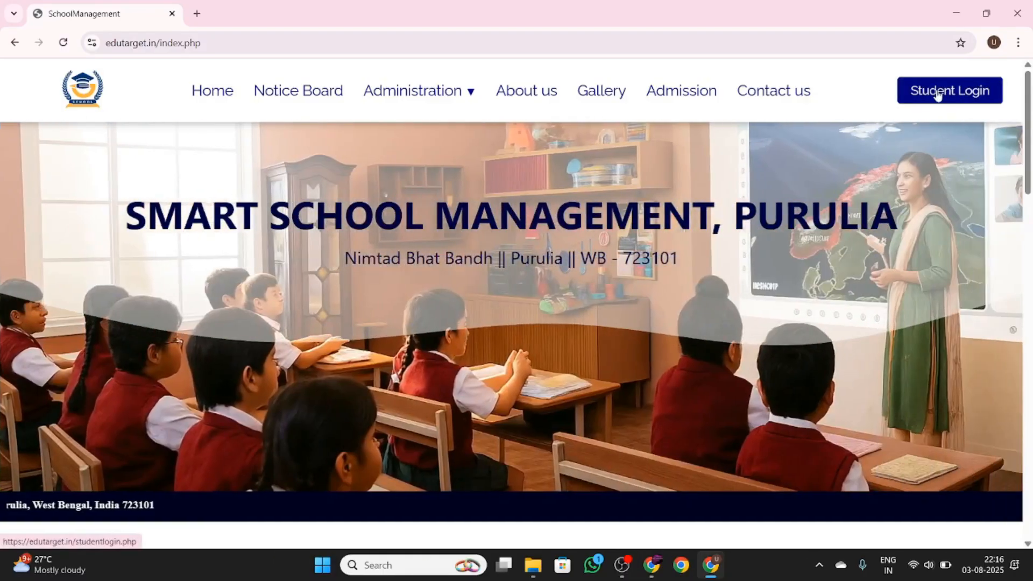
# Log in to the student portal from the school website with the prefilled credentials, and view the student's attendance record.
pyautogui.click(937, 96)
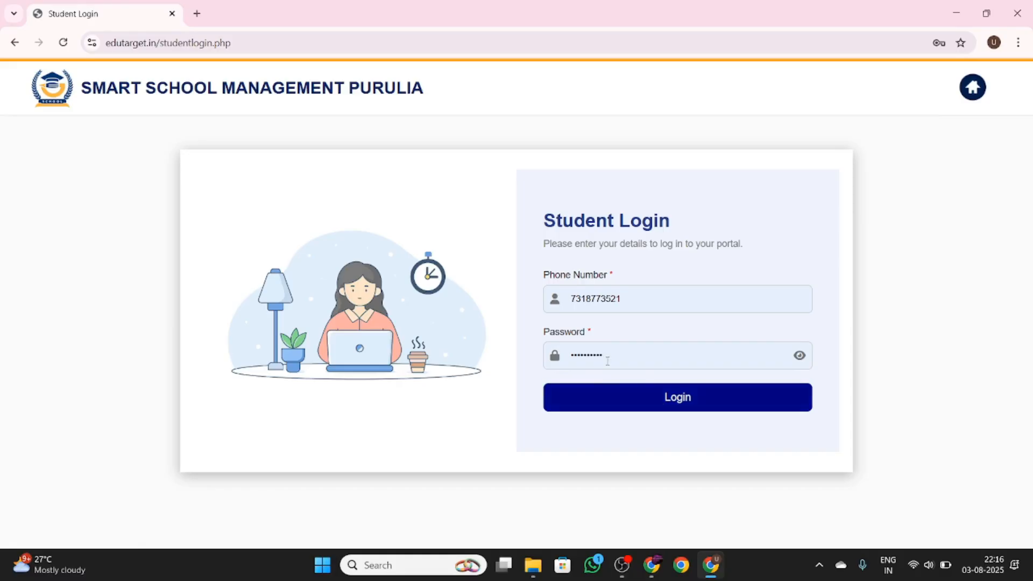
pyautogui.click(648, 404)
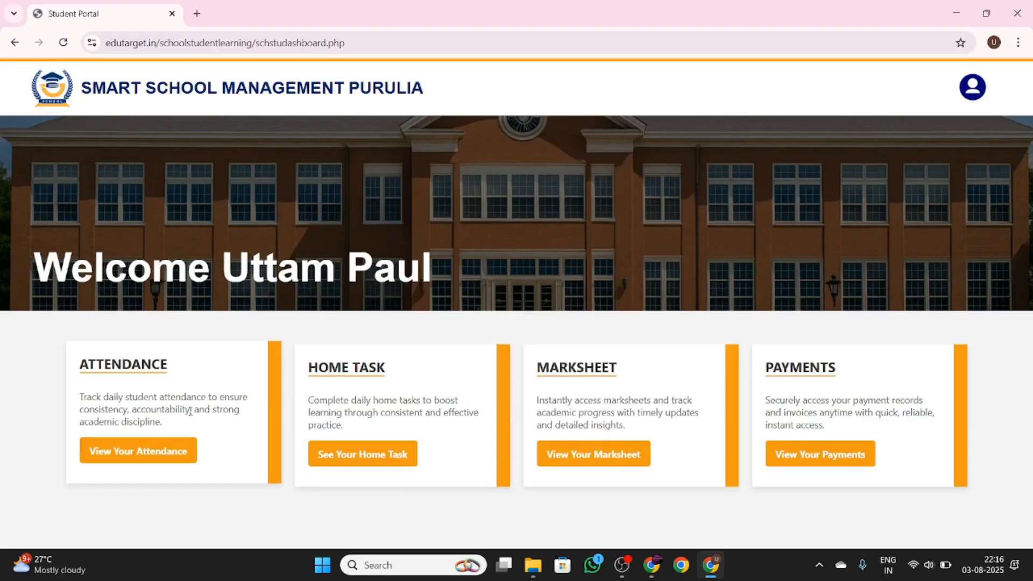
pyautogui.click(131, 456)
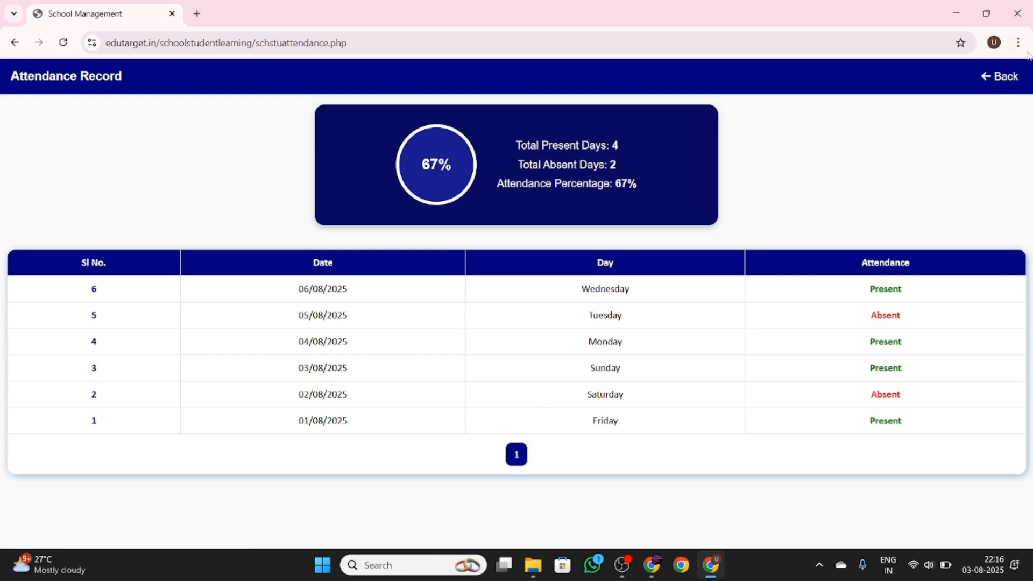
pyautogui.click(1008, 86)
# View the student's home tasks and marksheet record in the student portal, returning to the dashboard after each.
pyautogui.click(381, 463)
pyautogui.click(998, 87)
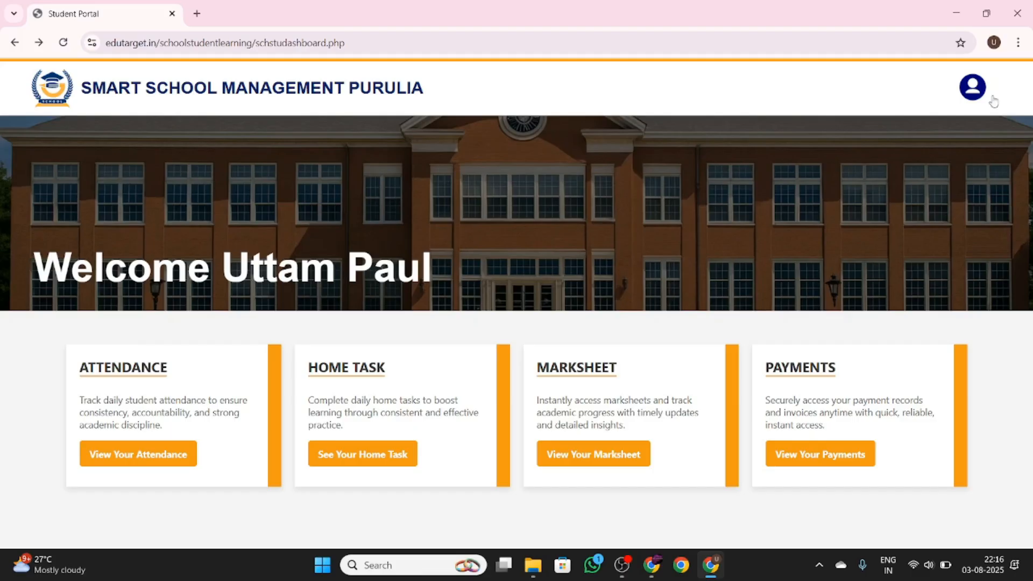
pyautogui.click(611, 452)
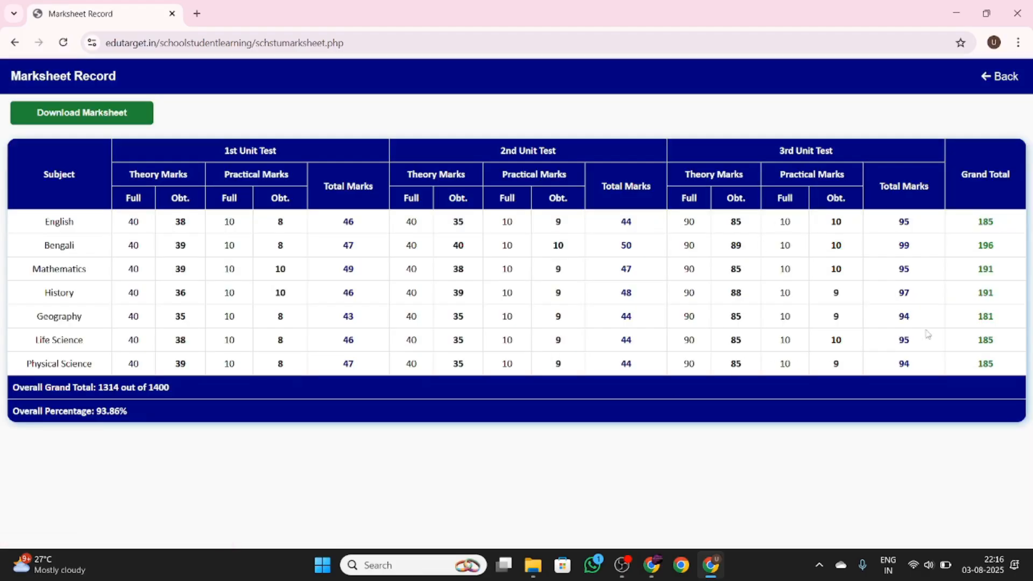
pyautogui.click(1004, 87)
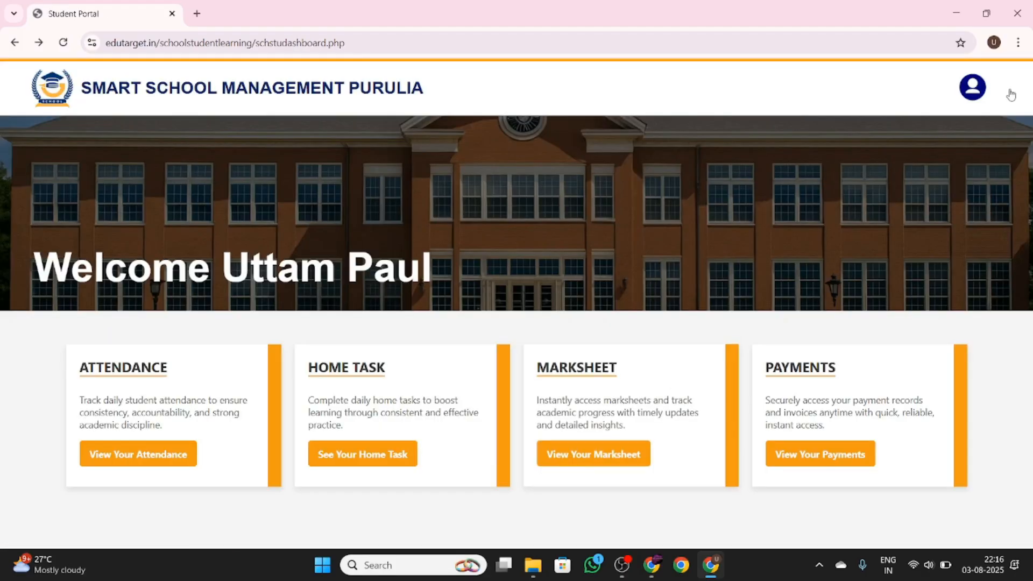
# Review the student's payment record in the student portal, and open the student's profile page.
pyautogui.click(805, 457)
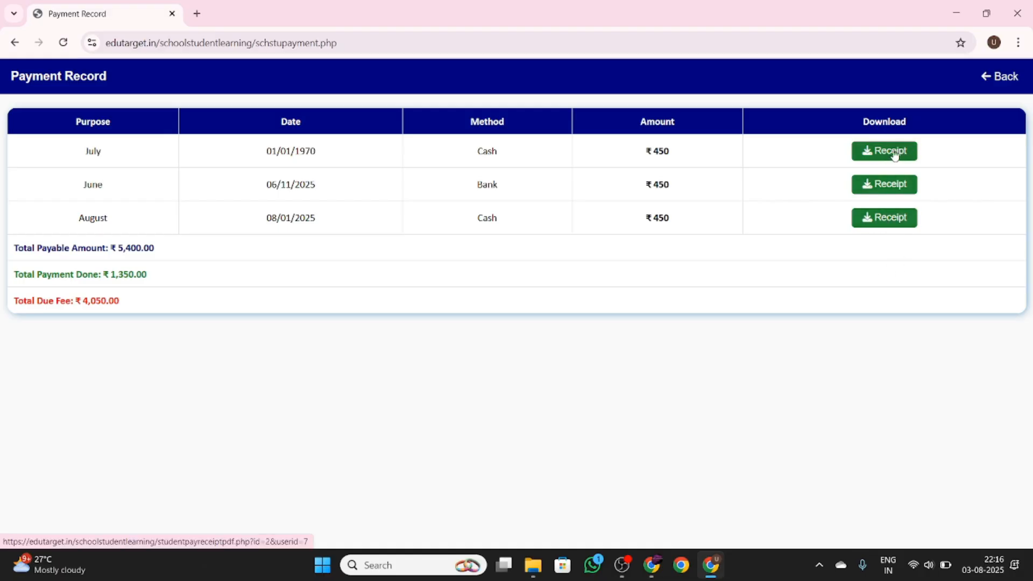
pyautogui.click(1010, 76)
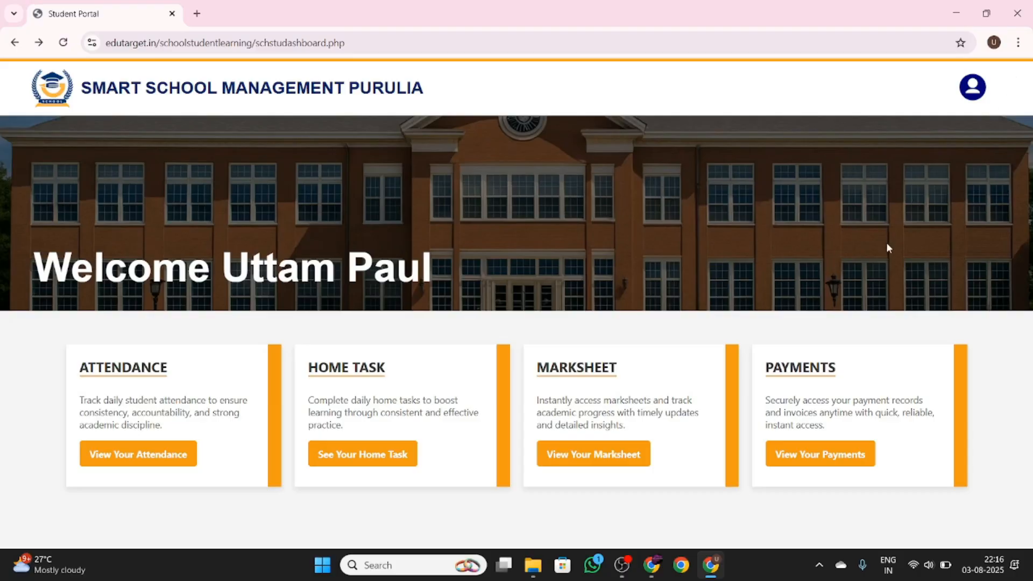
pyautogui.click(977, 94)
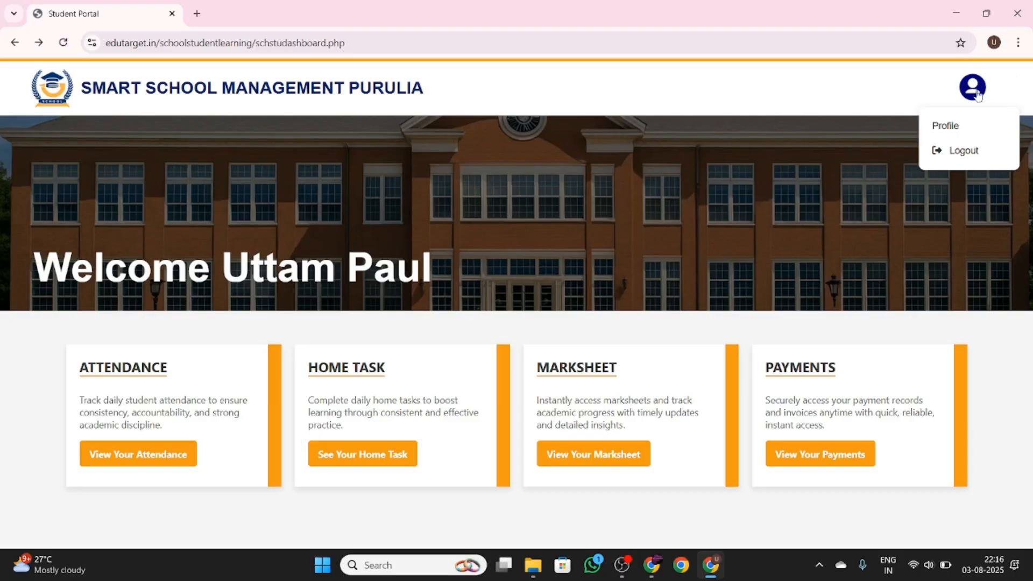
pyautogui.click(960, 128)
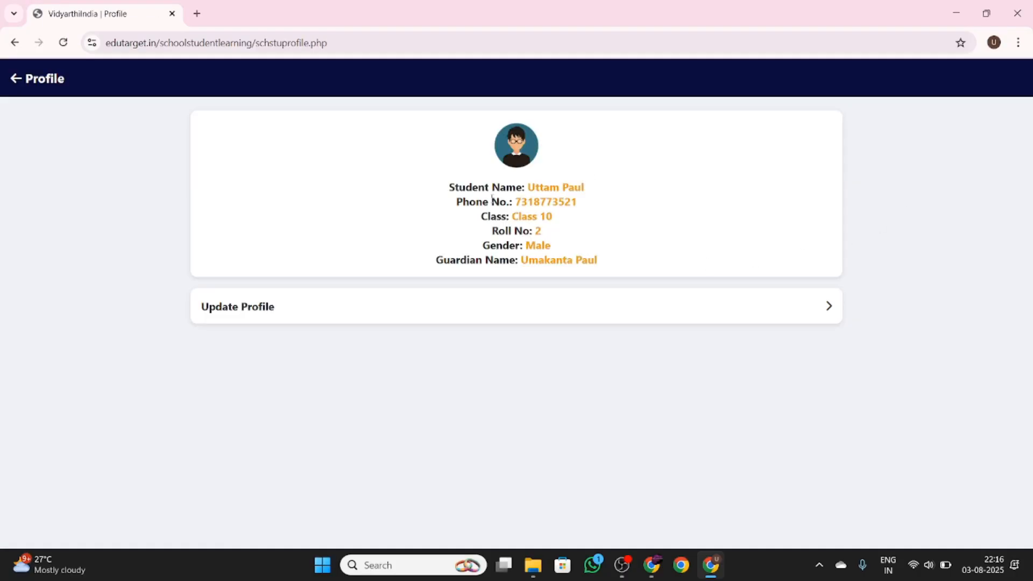